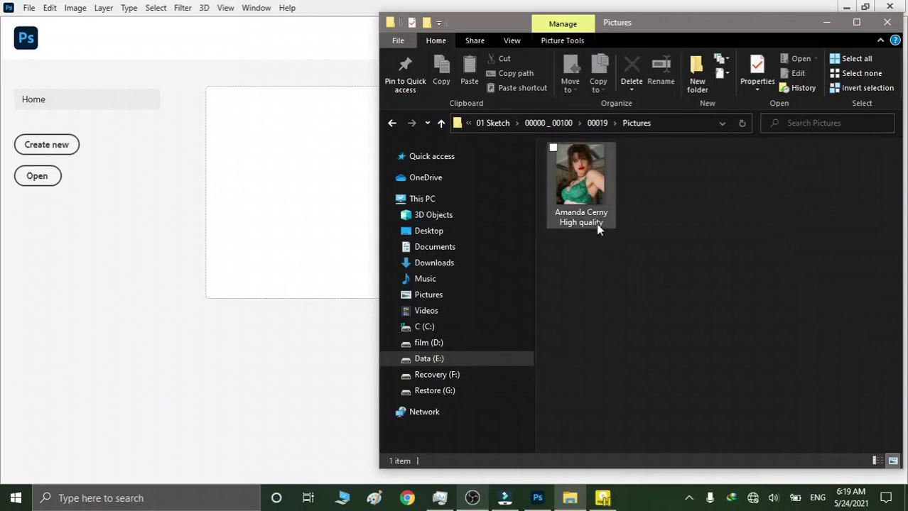
Open the portrait JPEG and unlock its Background into an editable Layer 0.
left_click_drag(593, 214, 294, 299)
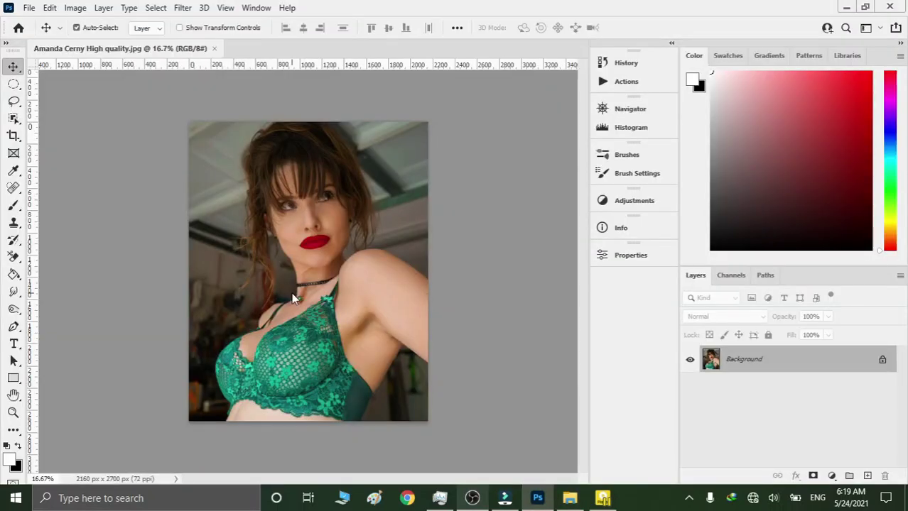
scroll(291, 293, "up", 1)
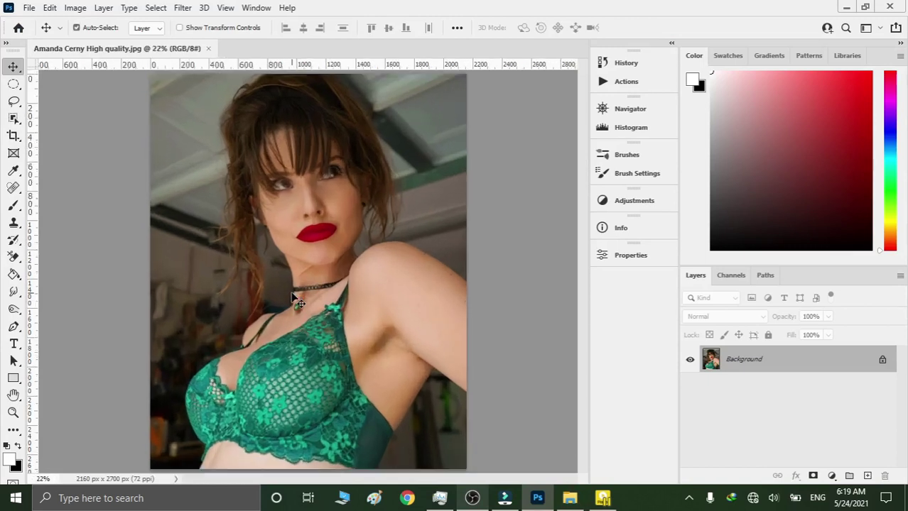
left_click(882, 363)
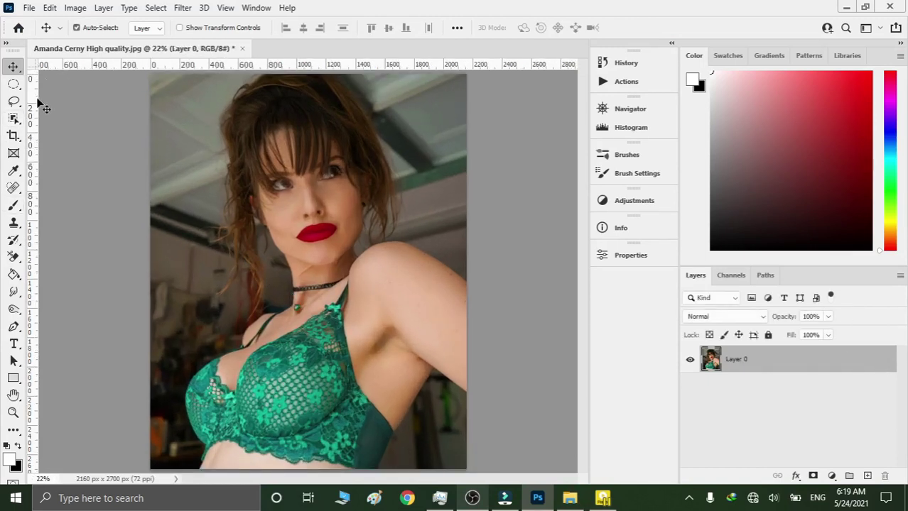
left_click(14, 117)
Automatically select the woman with Select Subject.
left_click(65, 118)
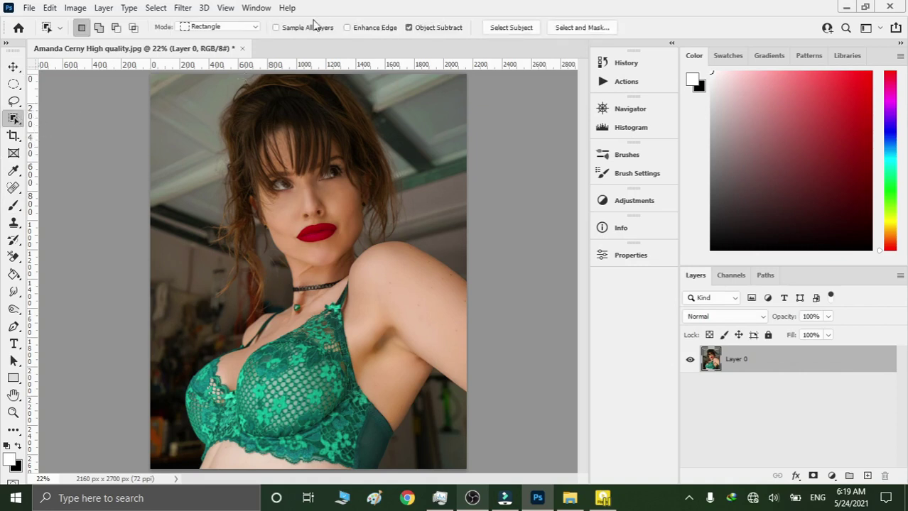
left_click(513, 28)
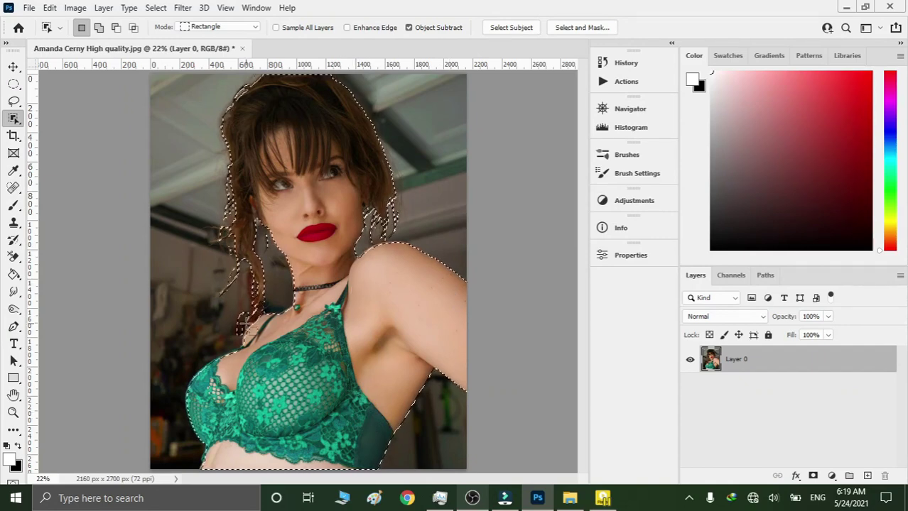
scroll(244, 325, "up", 3)
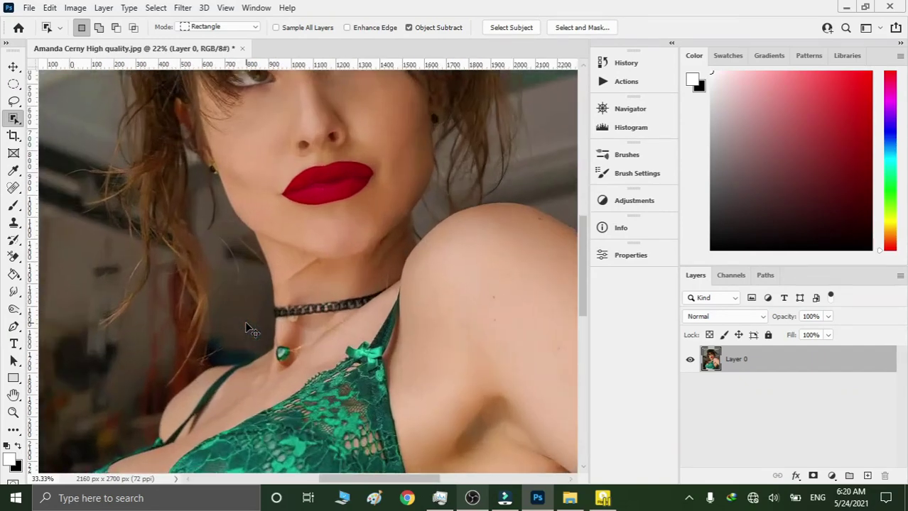
scroll(244, 326, "up", 1)
scroll(244, 325, "up", 3)
scroll(245, 326, "up", 1)
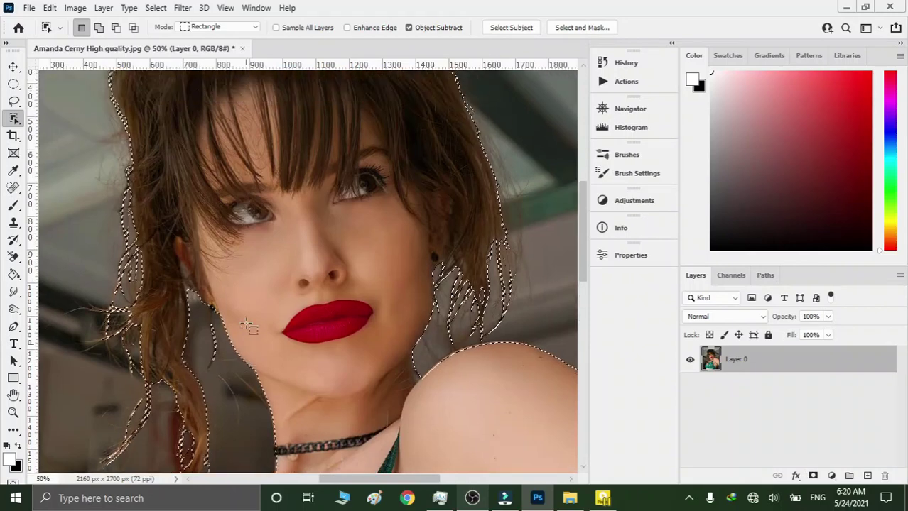
scroll(244, 326, "up", 1)
scroll(246, 324, "down", 1)
scroll(245, 325, "up", 1)
scroll(247, 326, "down", 1)
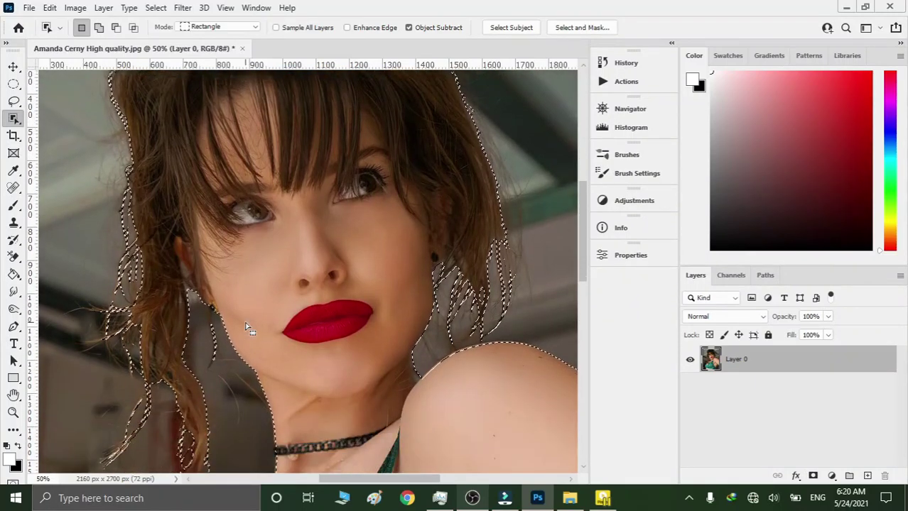
scroll(247, 327, "down", 1)
scroll(247, 326, "down", 1)
scroll(247, 326, "down", 2)
scroll(246, 327, "down", 1)
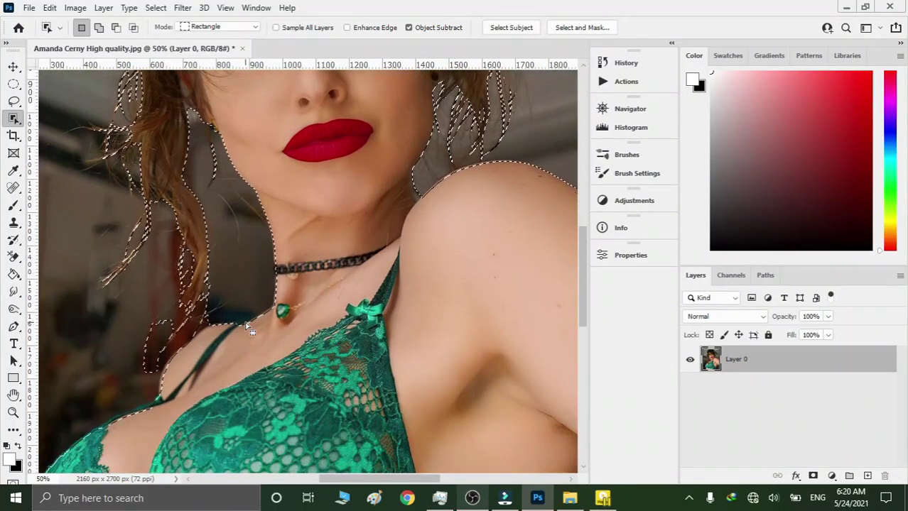
scroll(246, 327, "down", 1)
scroll(246, 327, "down", 2)
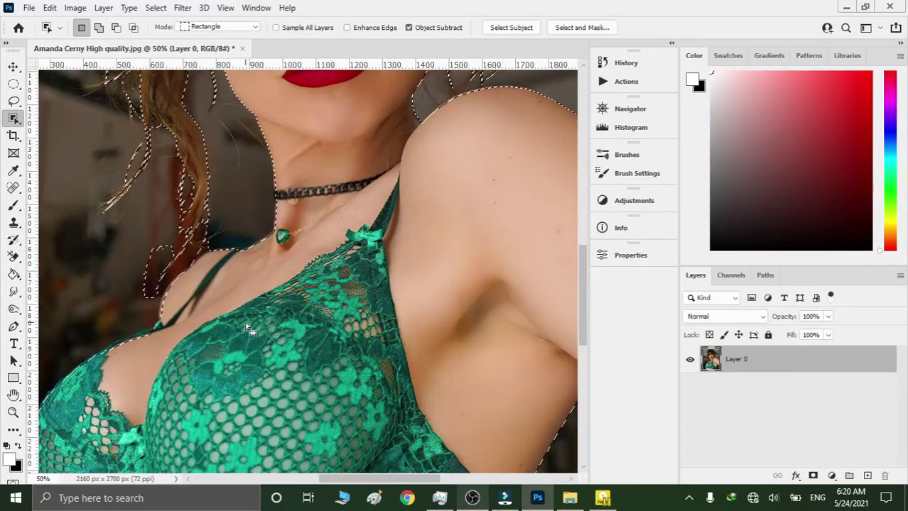
key("ctrl+0")
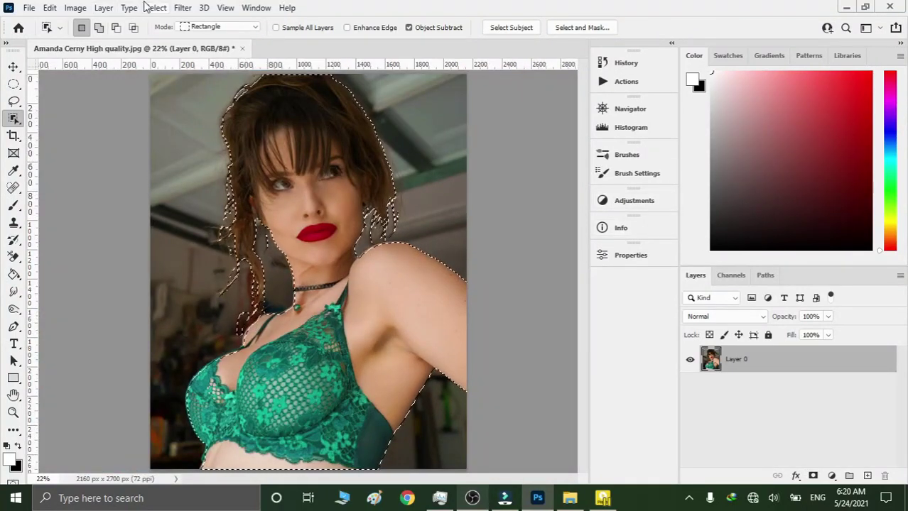
Invert the selection so the background around her is selected.
left_click(156, 8)
left_click(165, 59)
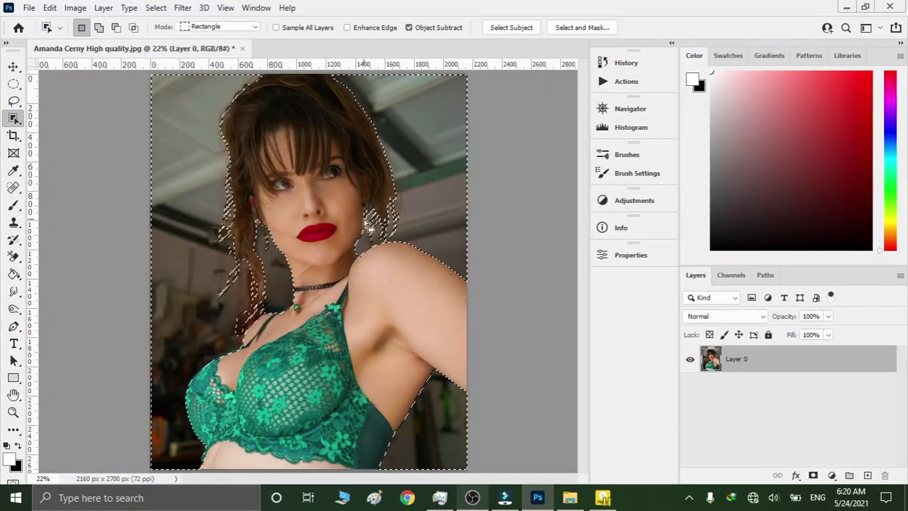
left_click(13, 66)
Shift the background pixels down-left, delete them, and deselect.
left_click_drag(450, 125, 384, 240)
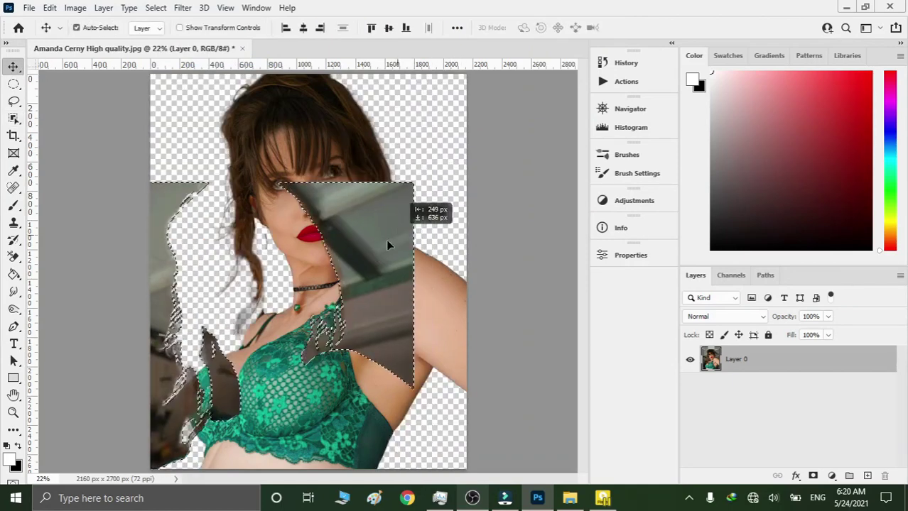
key("Delete")
key("ctrl+d")
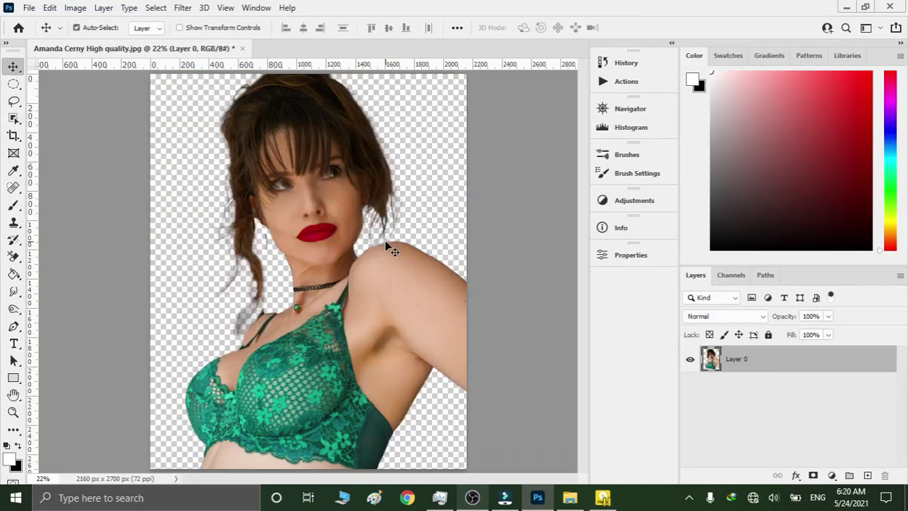
Zoom in to 100% to inspect the cut-out edges around the hair.
key("ctrl+plus")
key("ctrl+plus")
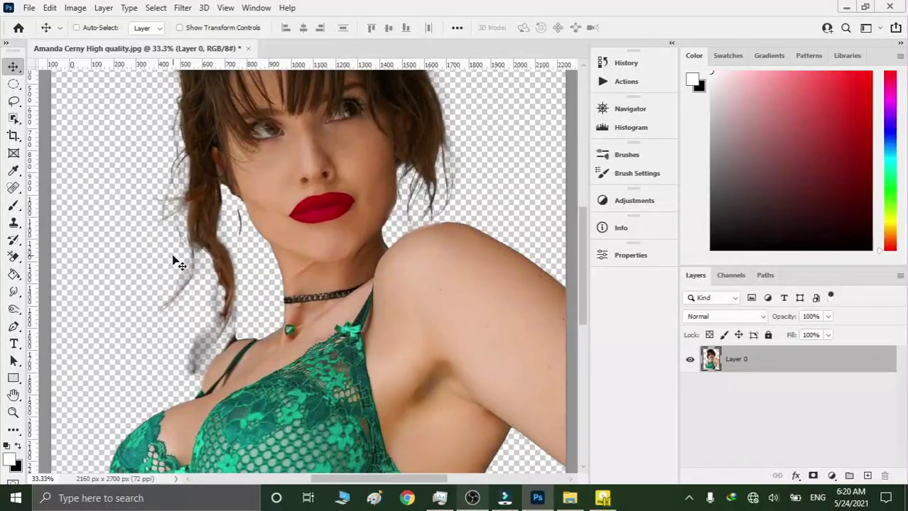
key("ctrl+plus")
key("ctrl+plus")
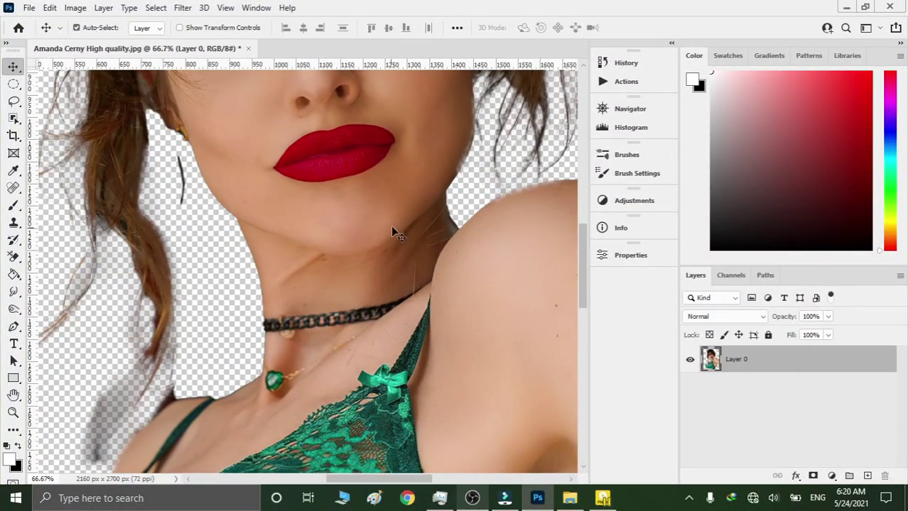
scroll(572, 258, "down", 1)
scroll(581, 267, "down", 3)
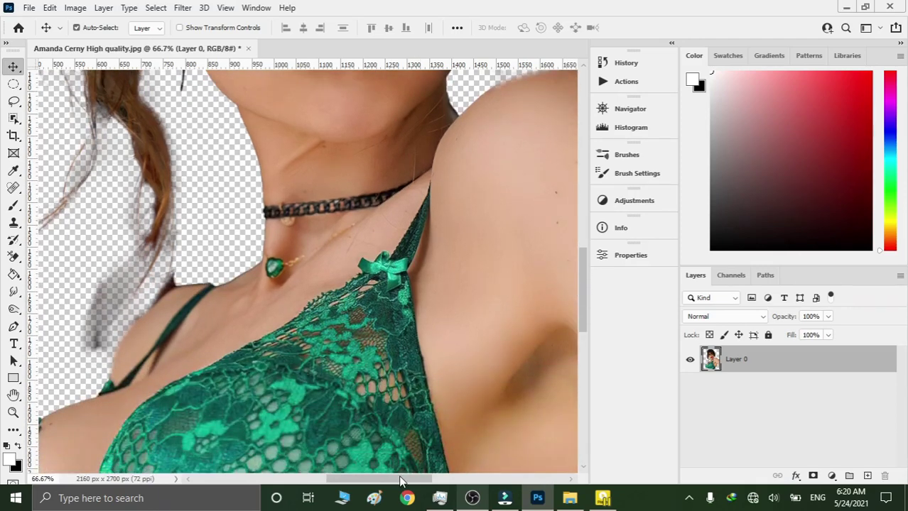
left_click_drag(400, 482, 372, 481)
key("ctrl+plus")
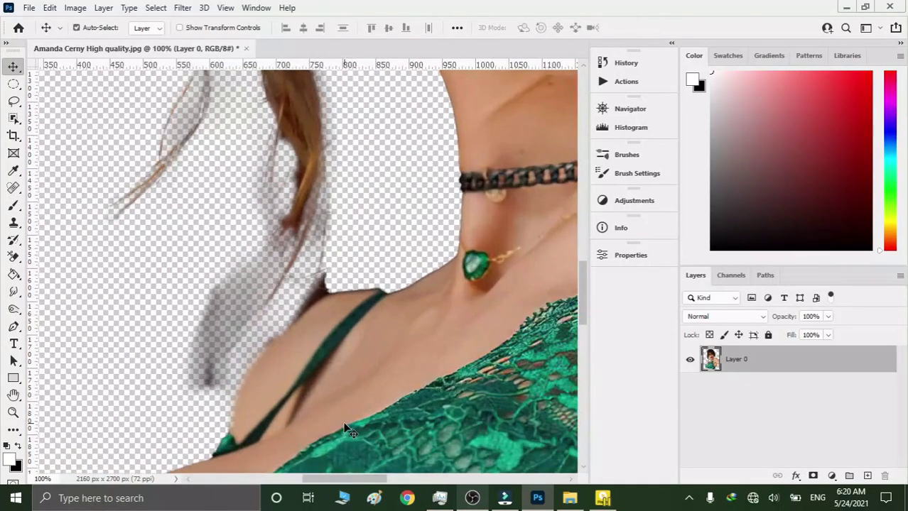
Erase leftover background near the hair and lower left with the Background Eraser.
right_click(15, 257)
left_click(78, 266)
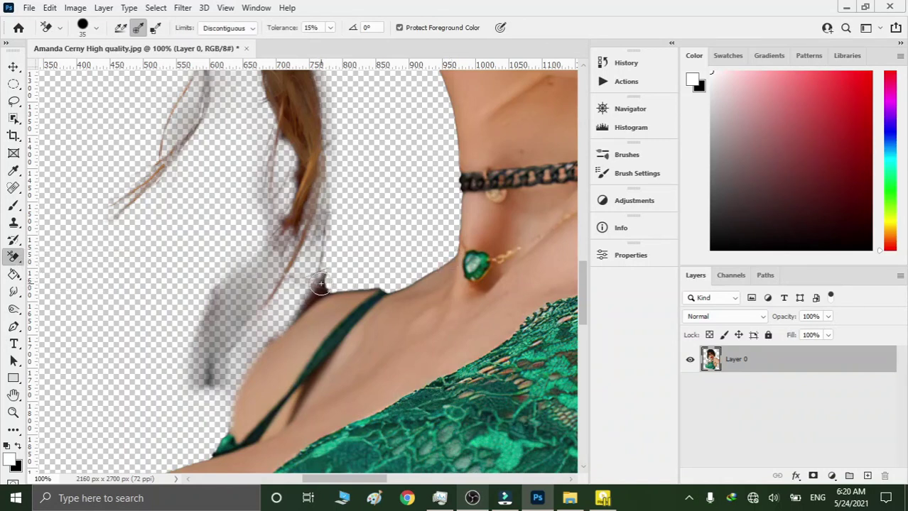
left_click_drag(320, 284, 334, 274)
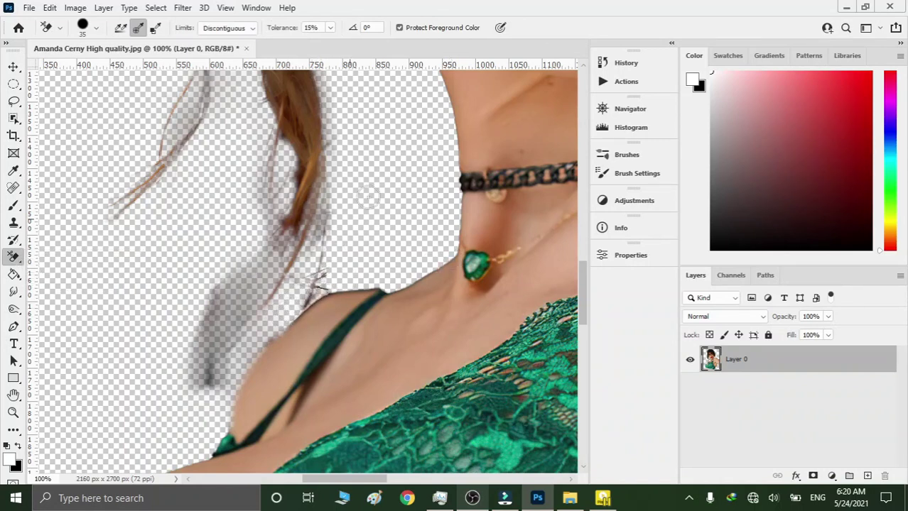
left_click_drag(369, 196, 209, 352)
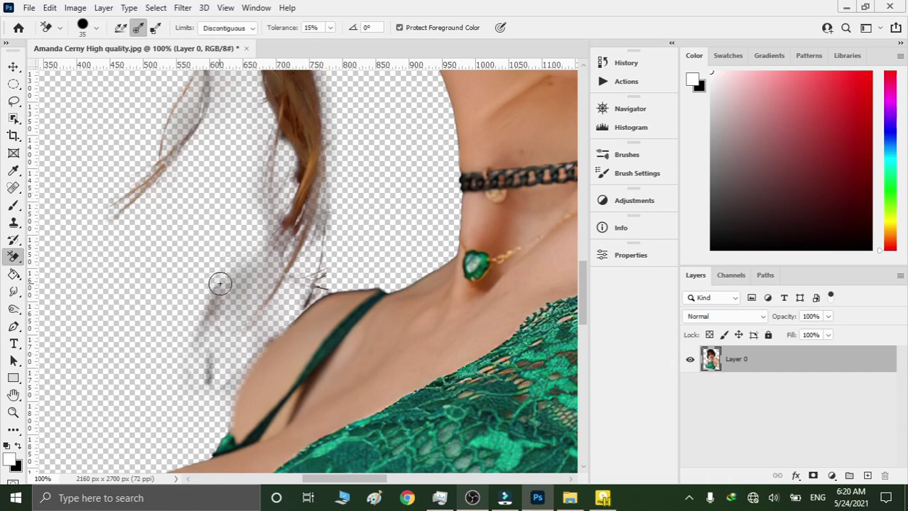
Enlarge the eraser to 77 and clean grey strands near the shoulder and hair.
left_click_drag(217, 284, 247, 284)
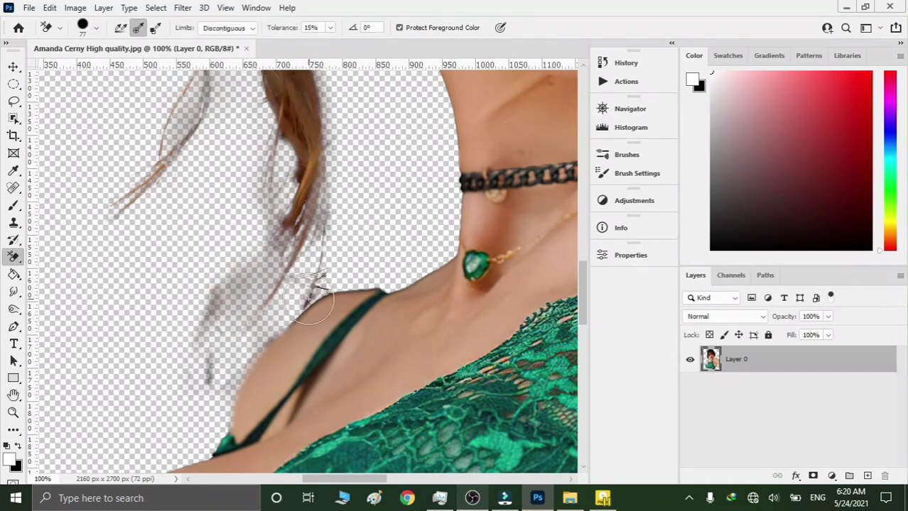
mouse_move(310, 301)
left_mouse_down()
mouse_move(189, 367)
mouse_move(246, 284)
left_mouse_up()
mouse_move(291, 213)
left_mouse_down()
mouse_move(284, 282)
mouse_move(297, 183)
left_mouse_up()
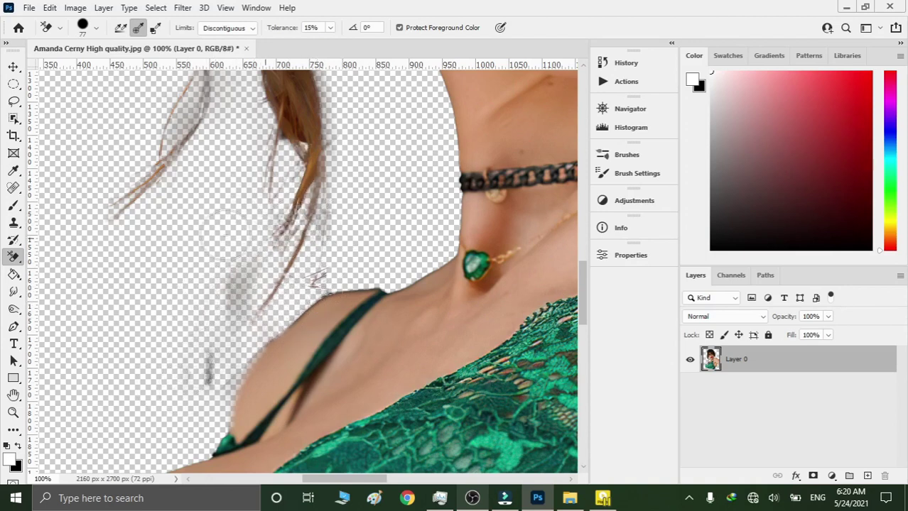
scroll(182, 265, "up", 3)
scroll(183, 269, "up", 2)
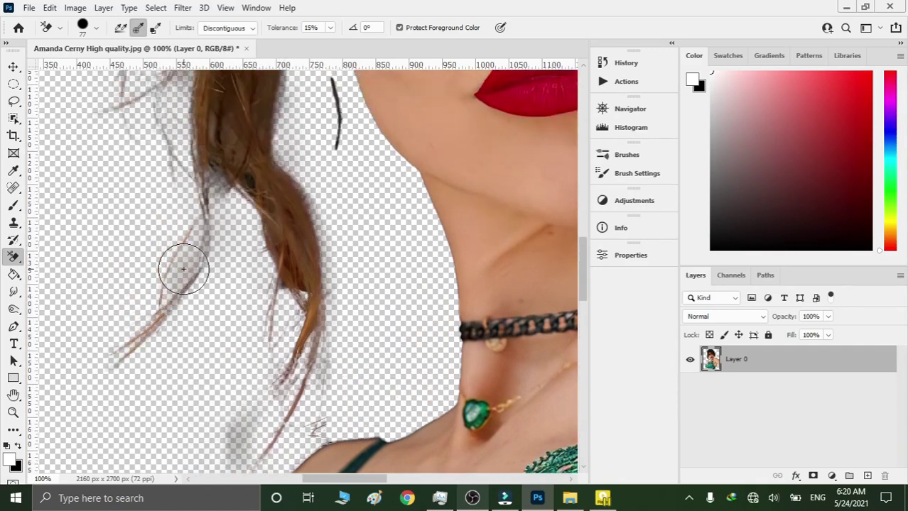
scroll(223, 365, "down", 1)
scroll(213, 359, "down", 3)
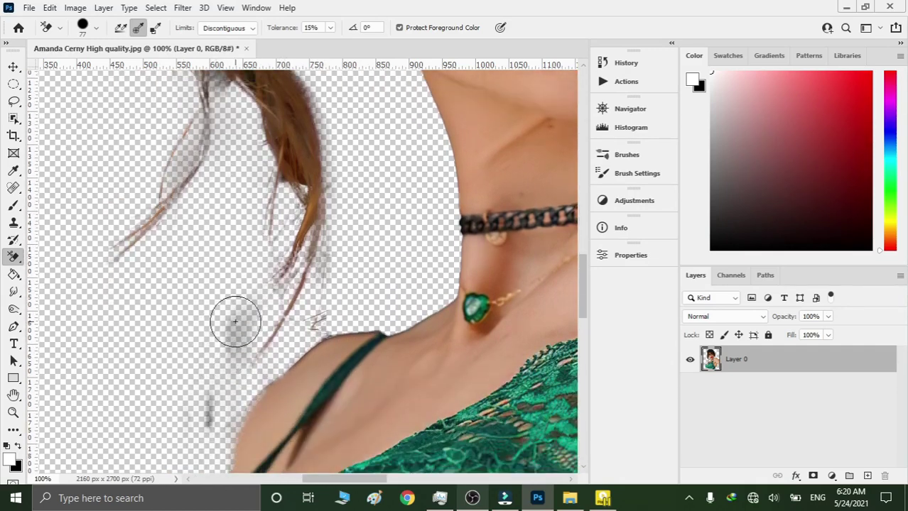
left_click_drag(206, 412, 203, 381)
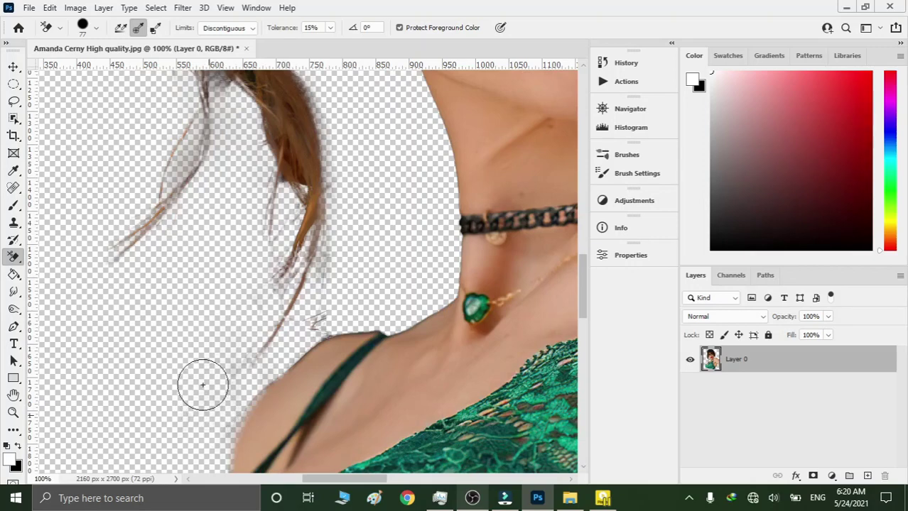
Erase the stray dark stroke left of the jaw and fit the image on screen.
scroll(253, 265, "up", 1)
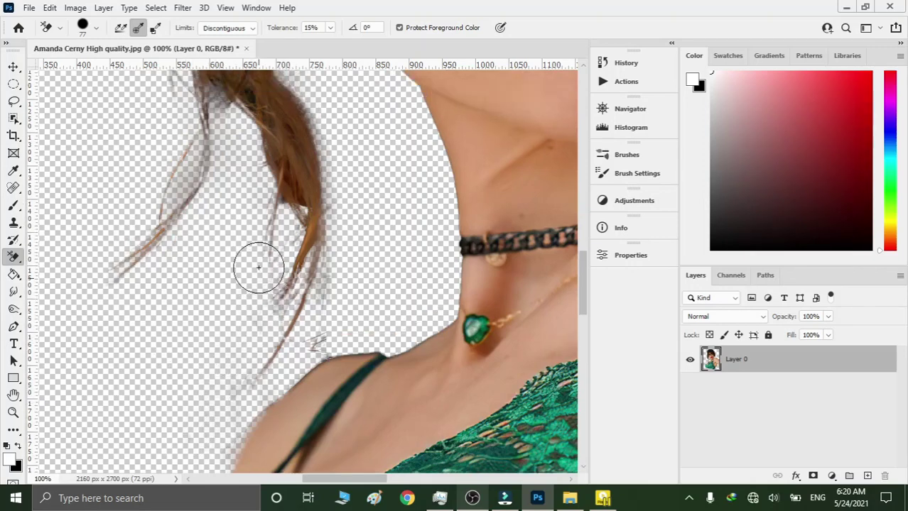
scroll(257, 267, "up", 2)
scroll(258, 268, "up", 2)
scroll(257, 268, "up", 2)
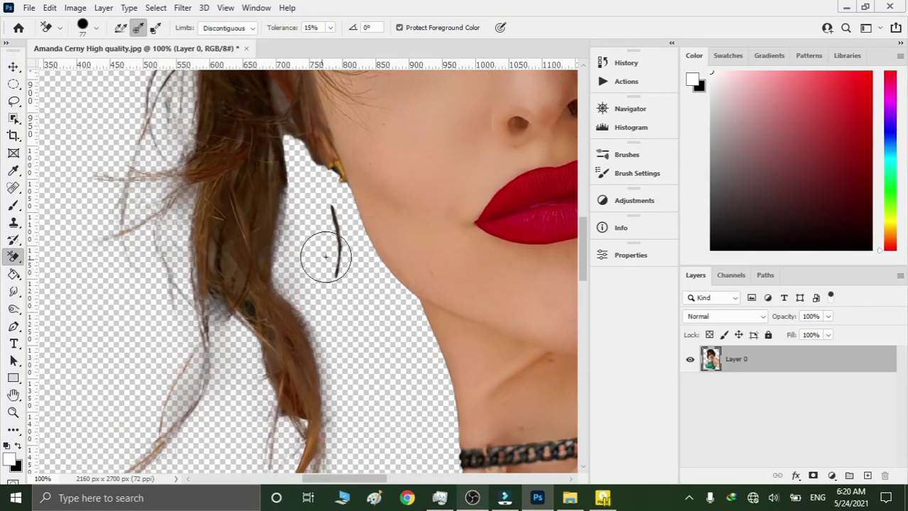
left_click_drag(340, 208, 337, 274)
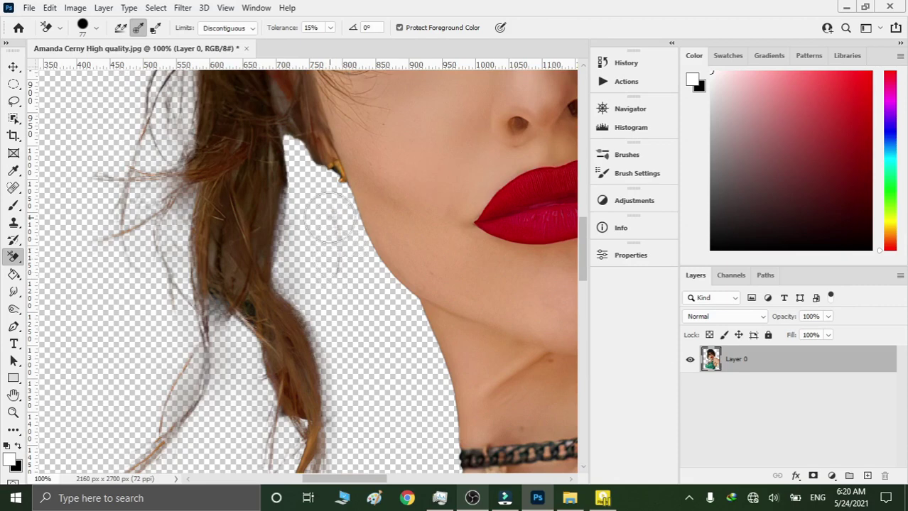
key("ctrl+0")
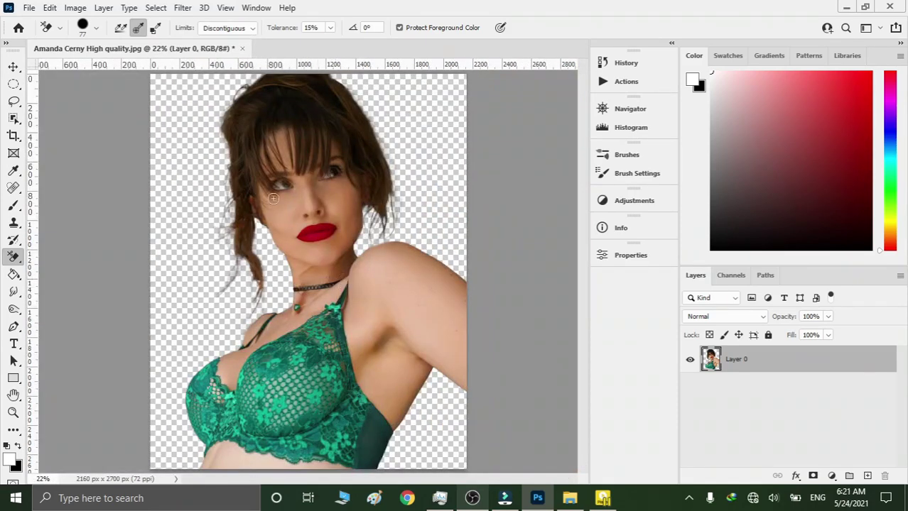
Add a white Solid Color fill layer and place Color Fill 1 beneath Layer 0.
left_click(14, 69)
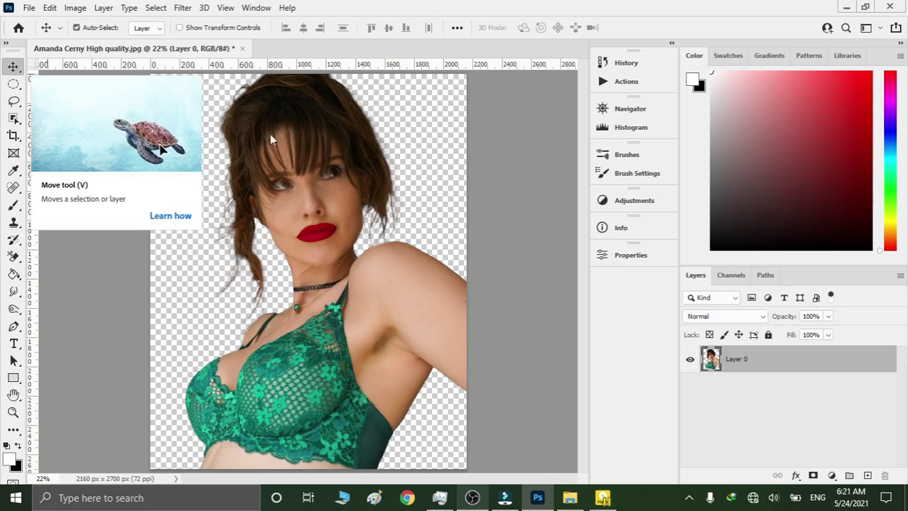
left_click(747, 358, "ctrl")
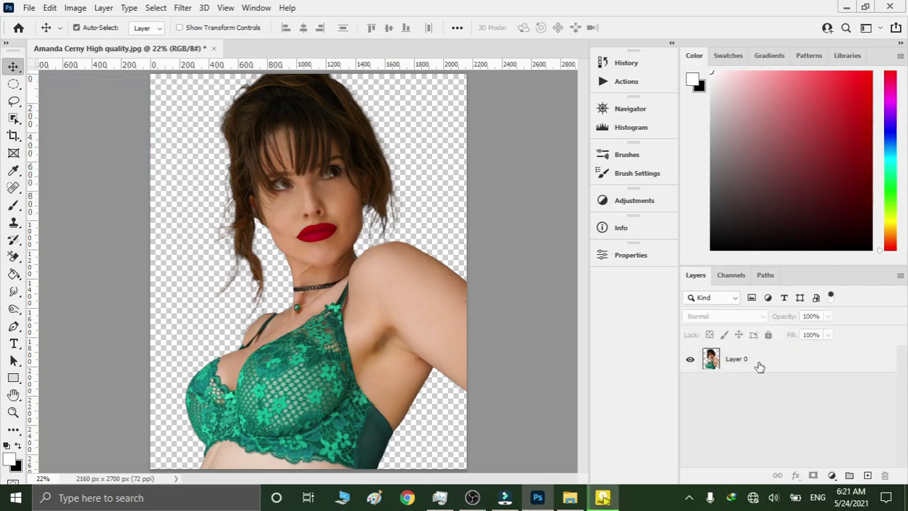
left_click(758, 366)
left_click(830, 475)
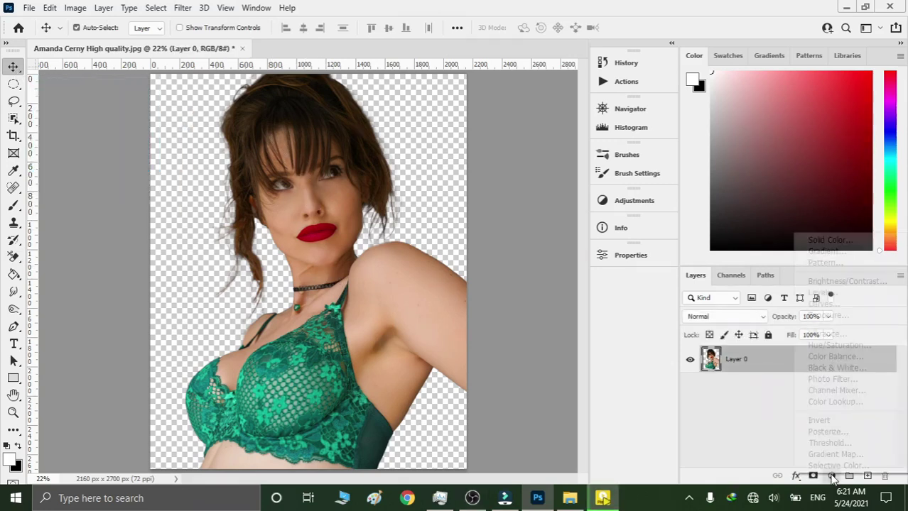
left_click(820, 237)
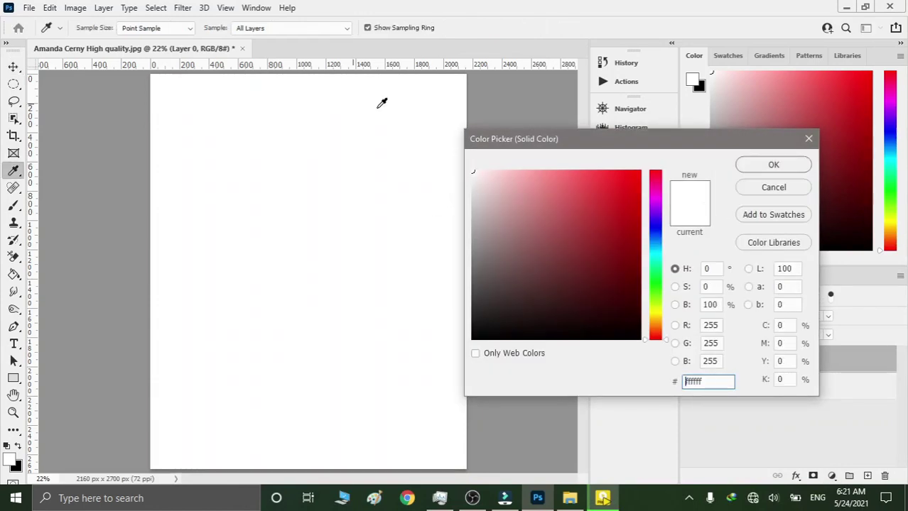
left_click(773, 165)
left_click_drag(779, 361, 779, 399)
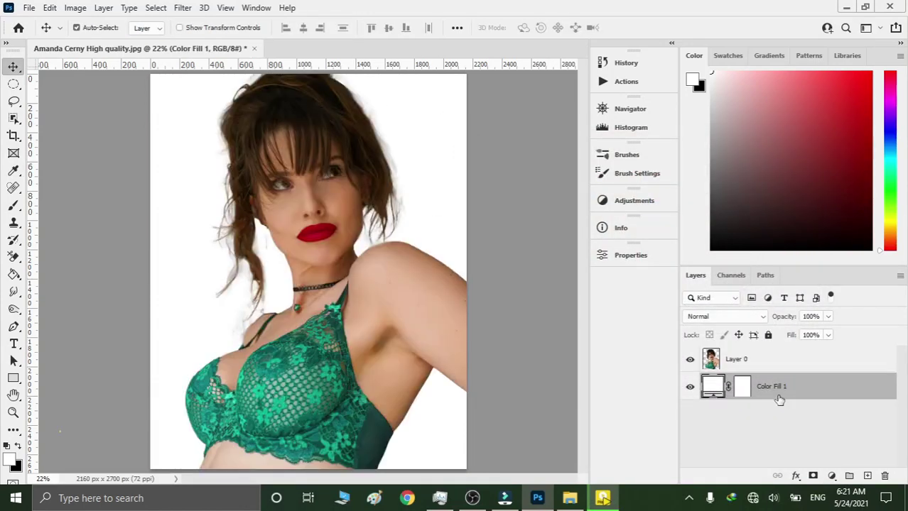
left_click(779, 369, "shift")
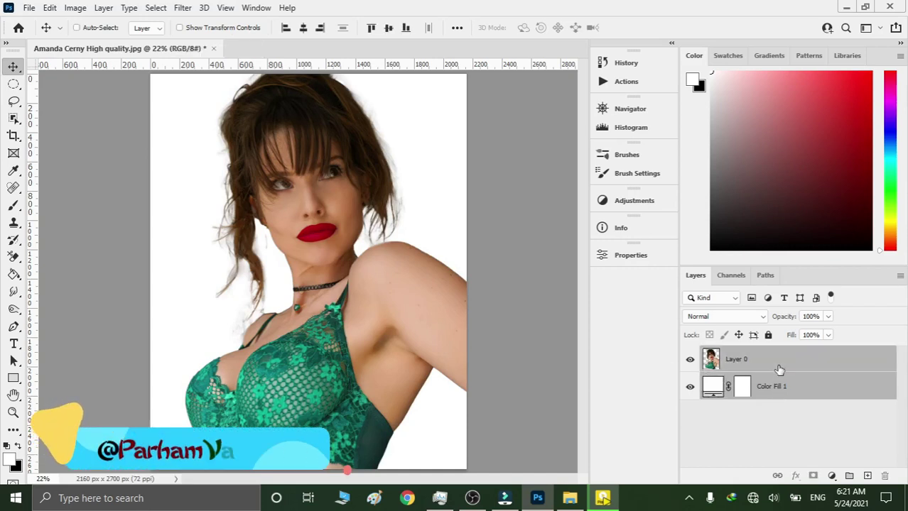
Merge Layer 0 with the white fill, then duplicate it as Layer 0 copy.
key("ctrl+e")
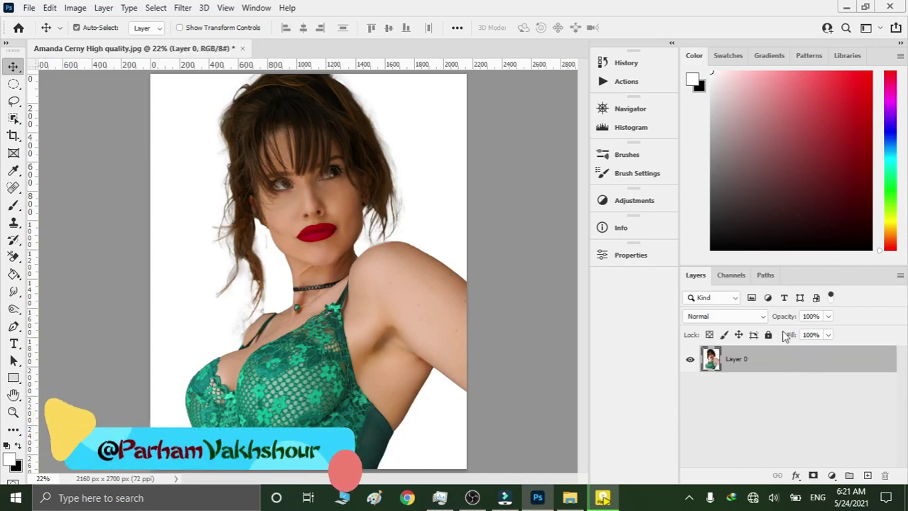
key("ctrl+j")
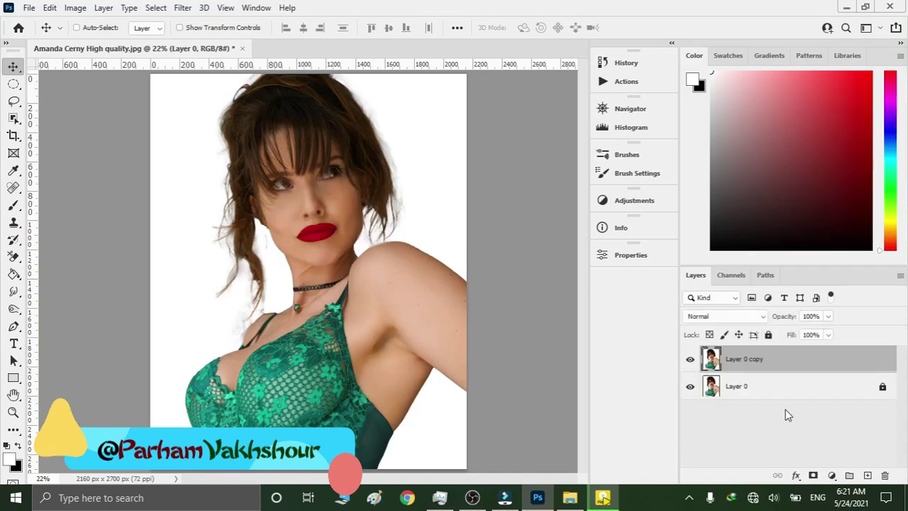
key("ctrl")
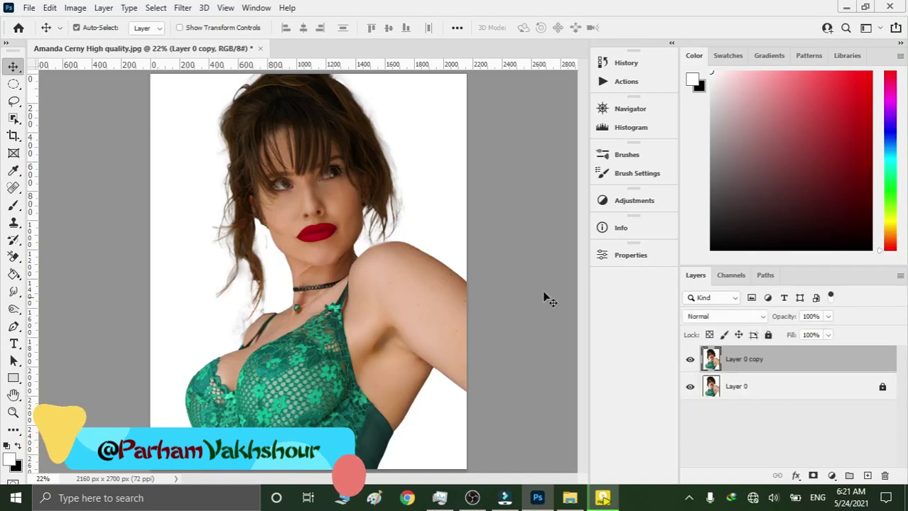
left_click(76, 8)
mouse_move(96, 42)
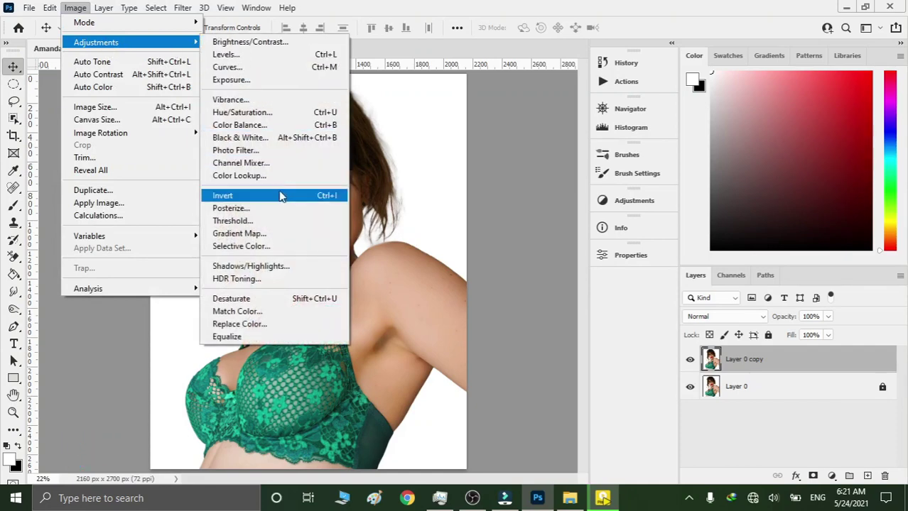
Invert Layer 0 copy's colours and convert it to a smart object.
left_click(281, 195)
right_click(742, 359)
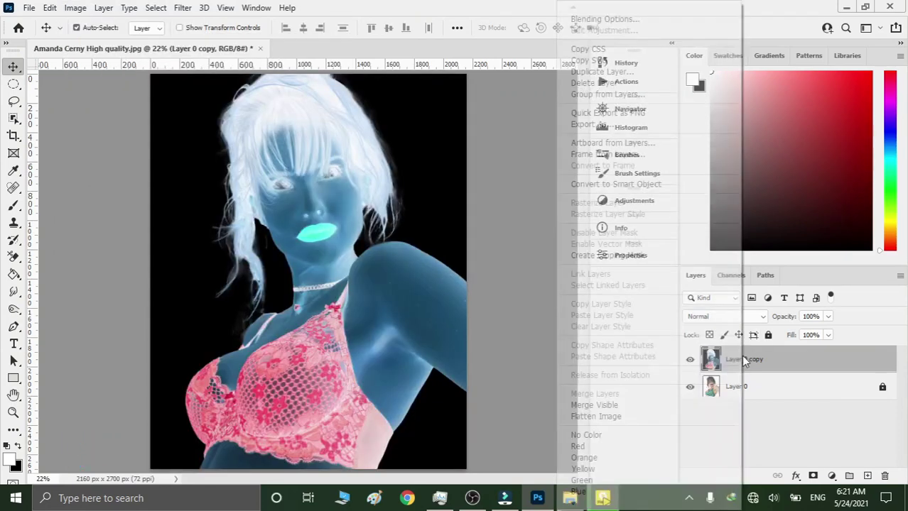
left_click(663, 185)
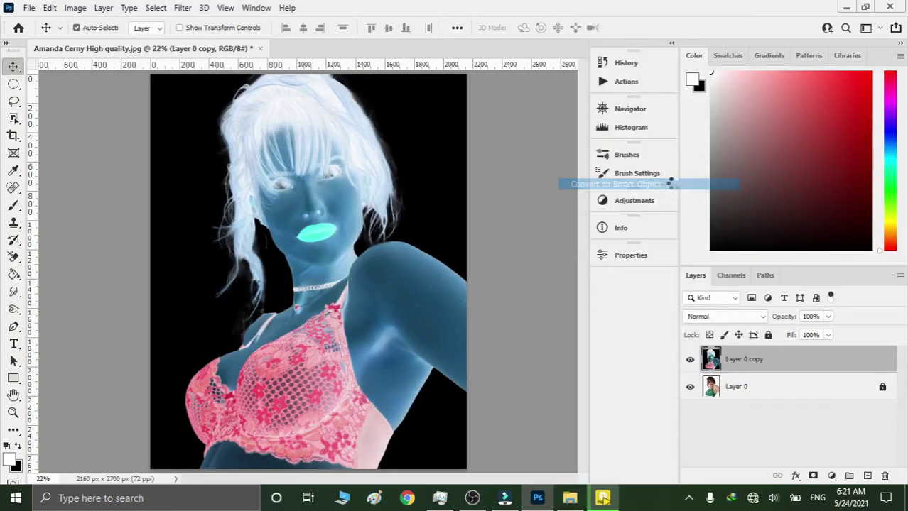
Apply a Gaussian Blur with a 13-pixel radius to the copy.
left_click(183, 9)
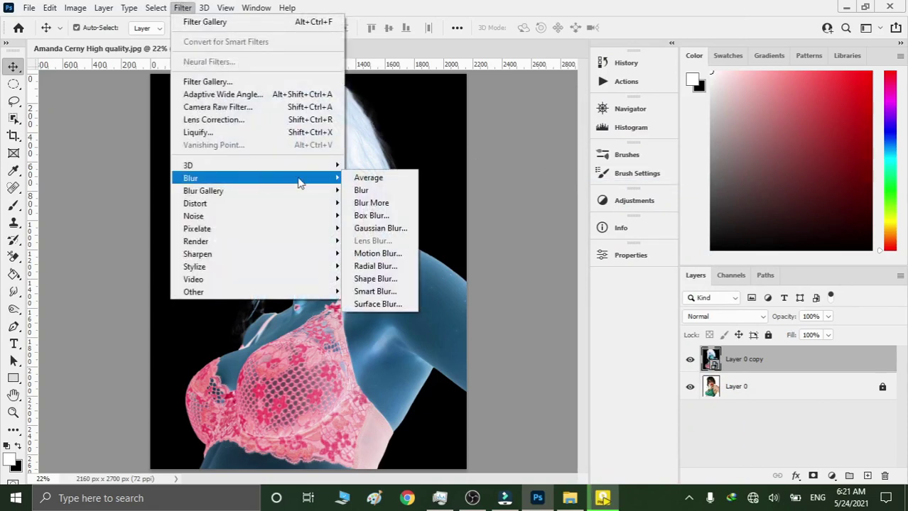
left_click(387, 229)
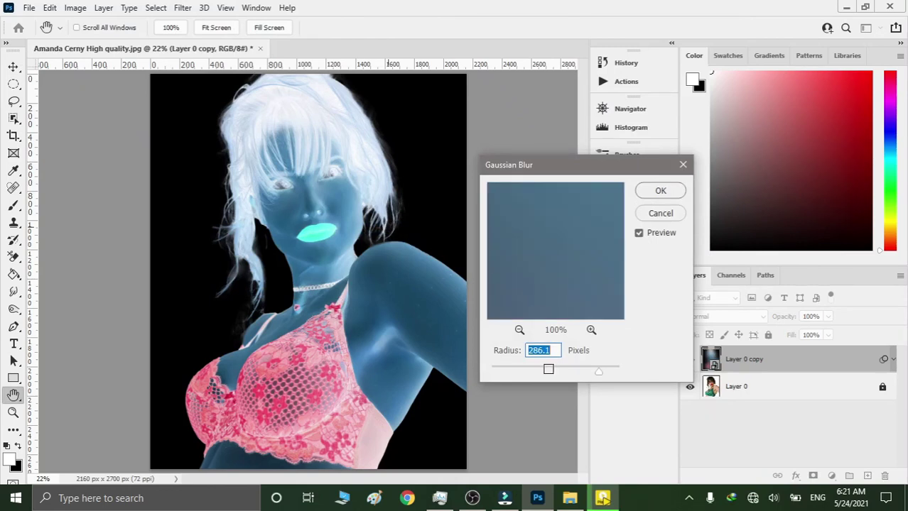
left_click(525, 369)
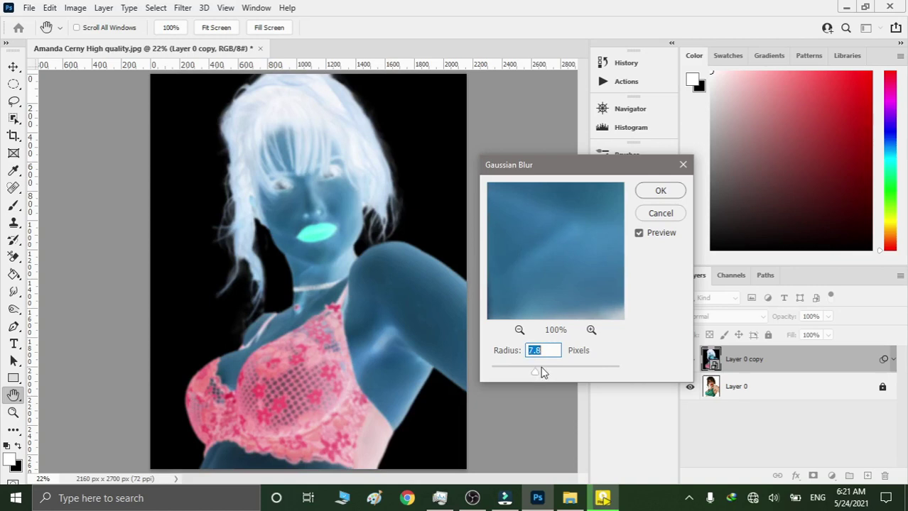
left_click_drag(534, 370, 545, 370)
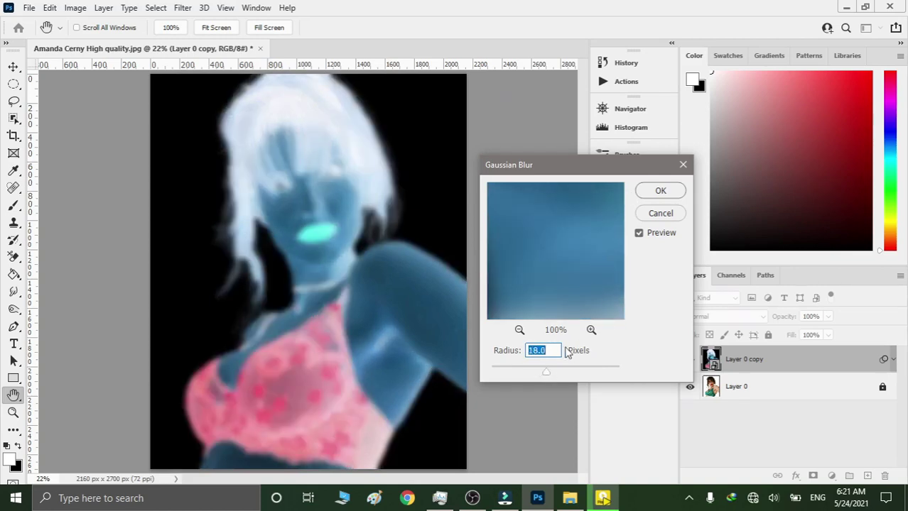
type("13")
left_click(655, 192)
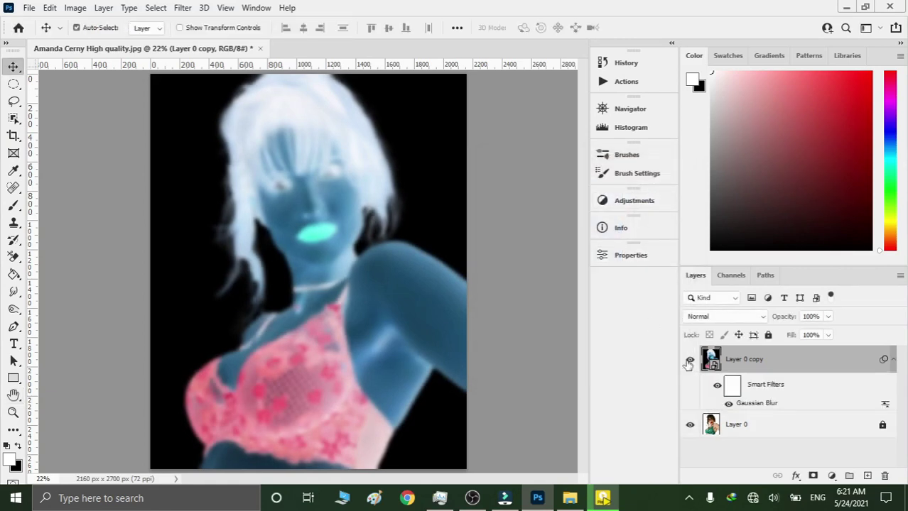
Set Layer 0 copy's blend mode to Color Dodge.
left_click(833, 477)
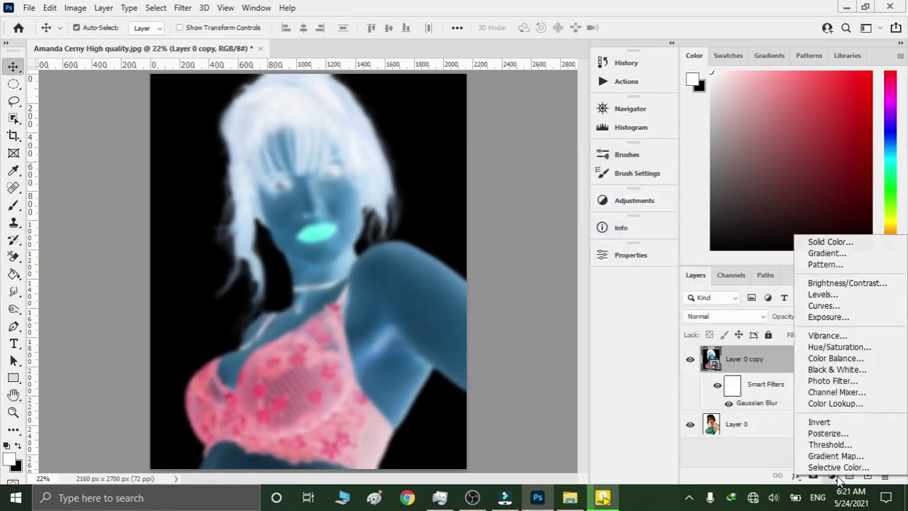
left_click(738, 319)
left_click(739, 317)
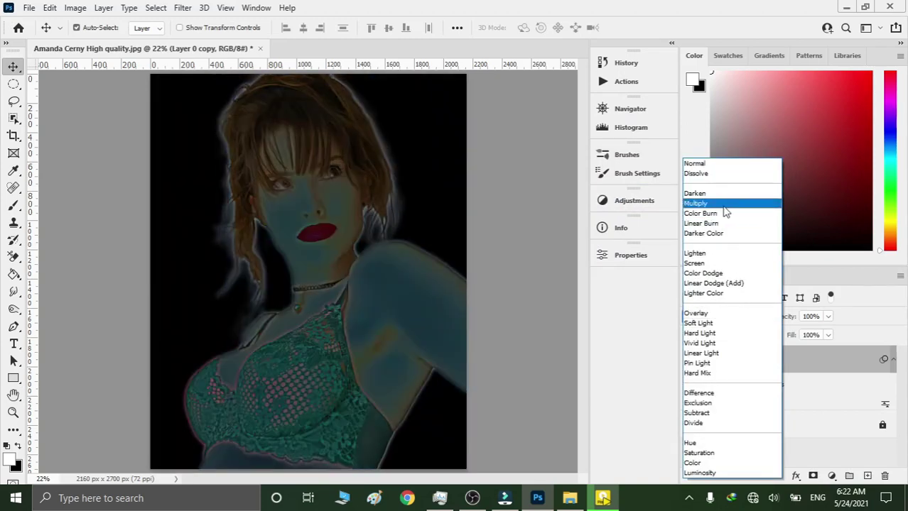
left_click(730, 277)
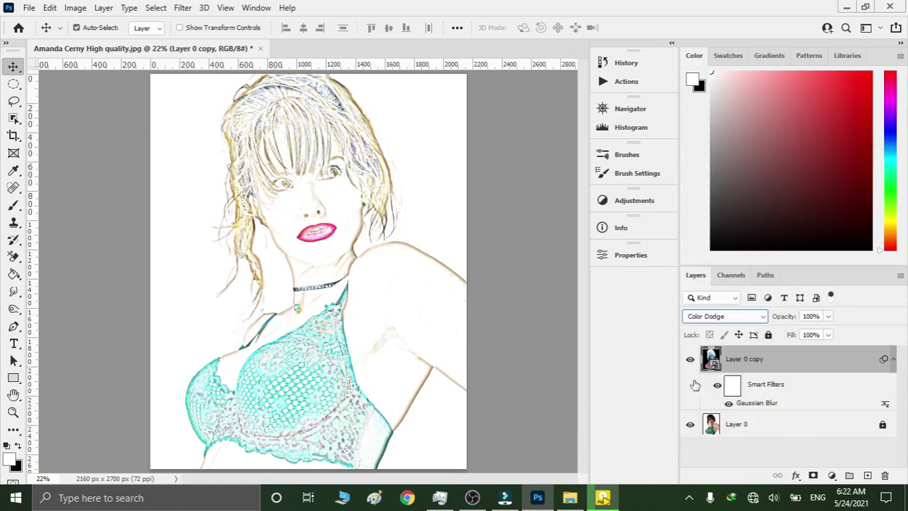
left_click(832, 476)
Add a Levels adjustment with inputs 132, 0.80 and 255 to darken the sketch lines.
left_click(838, 292)
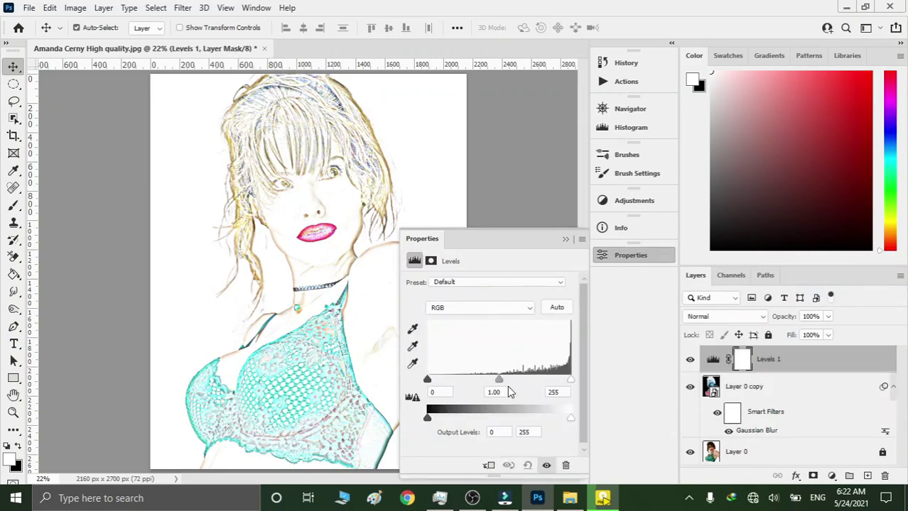
mouse_move(429, 383)
left_mouse_down()
mouse_move(539, 384)
mouse_move(503, 384)
left_mouse_up()
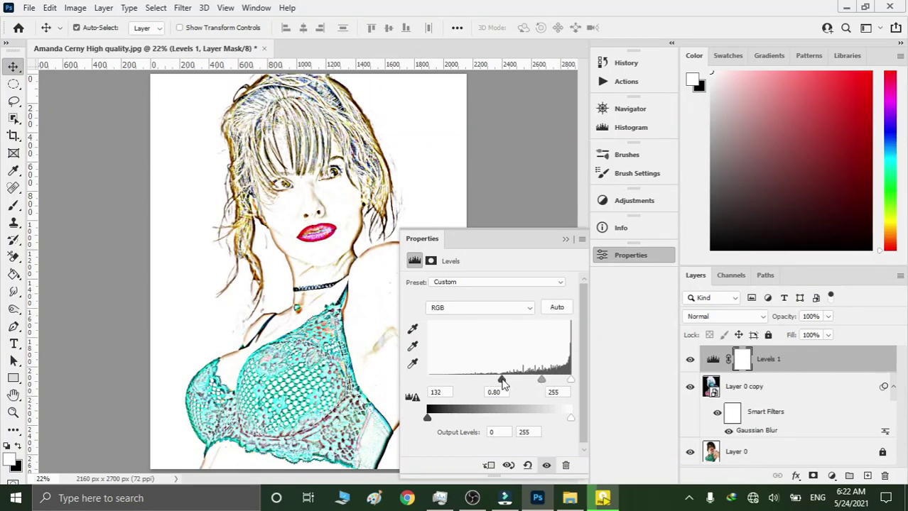
left_click(568, 239)
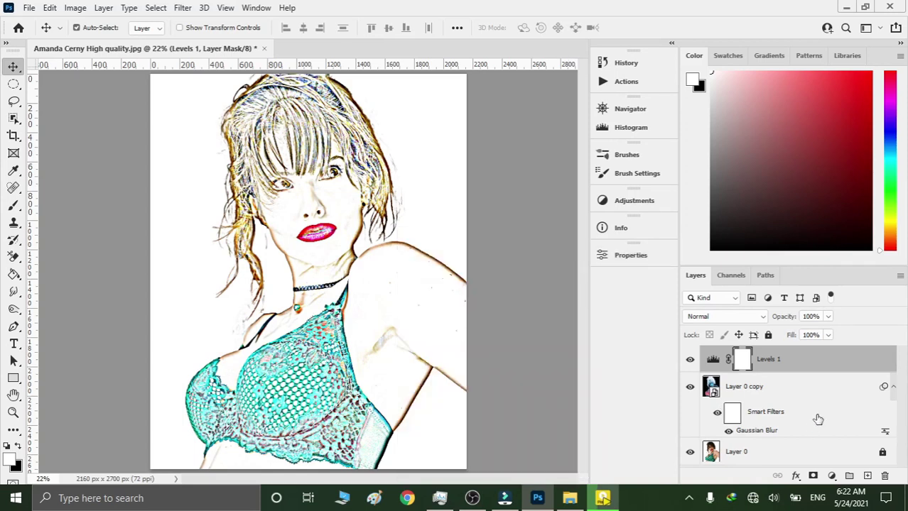
left_click(834, 476)
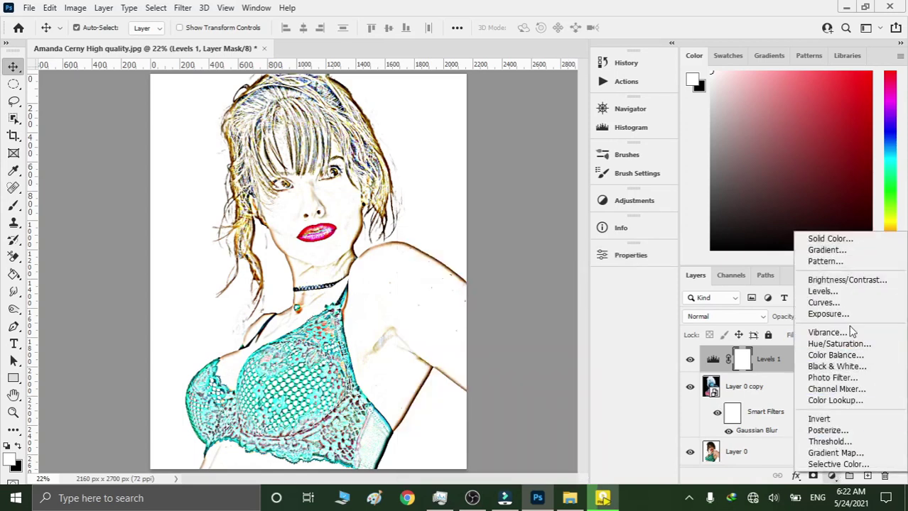
Add a Black & White adjustment layer and stamp all visible layers into Layer 1.
left_click(862, 370)
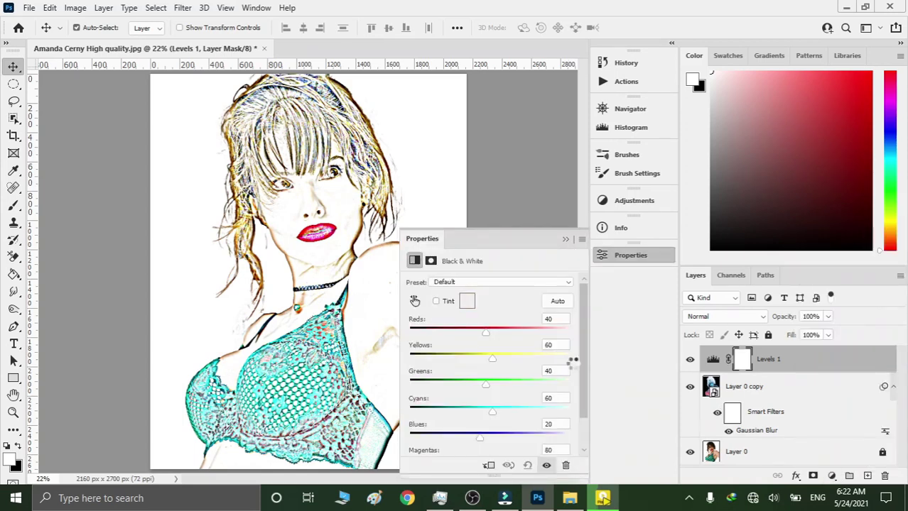
left_click(565, 239)
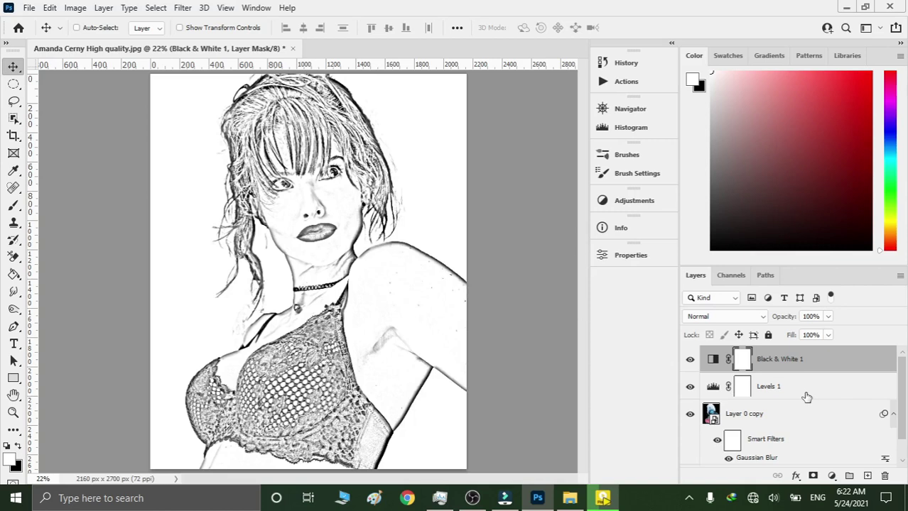
key("ctrl+shift+alt+e")
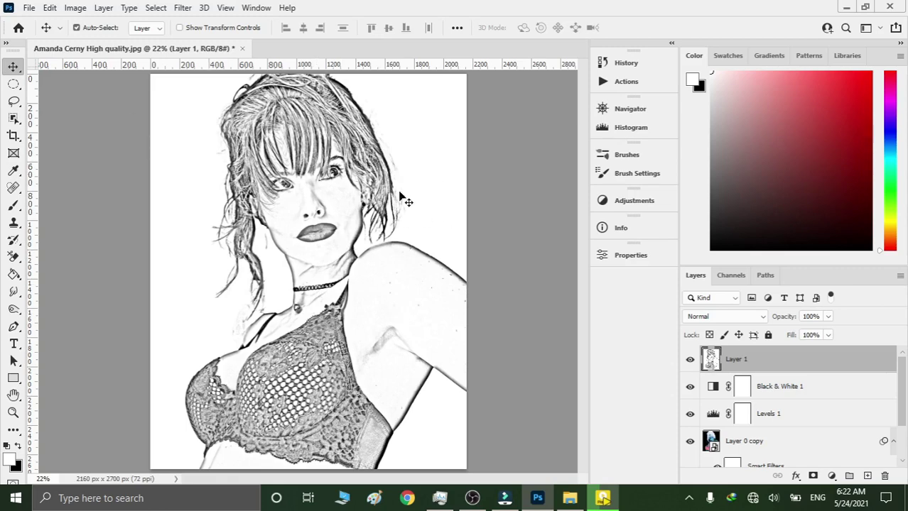
Run Filter Gallery's Stylize > Glowing Edges on Layer 1 at width 1, brightness 16, smoothness 13.
left_click(186, 8)
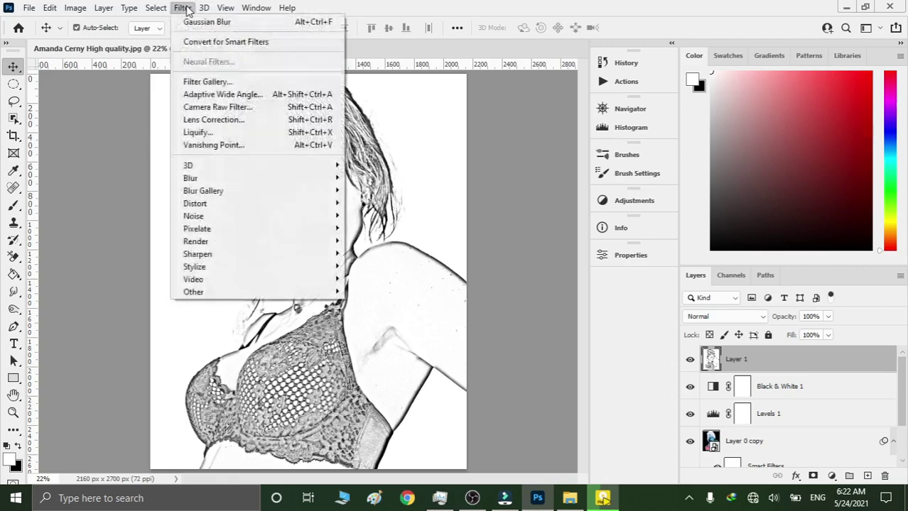
left_click(238, 82)
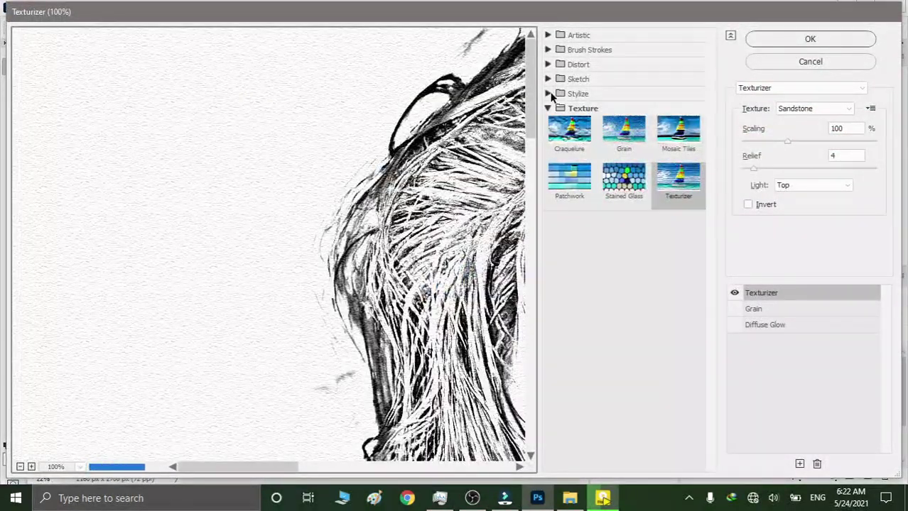
left_click(548, 93)
left_click(569, 116)
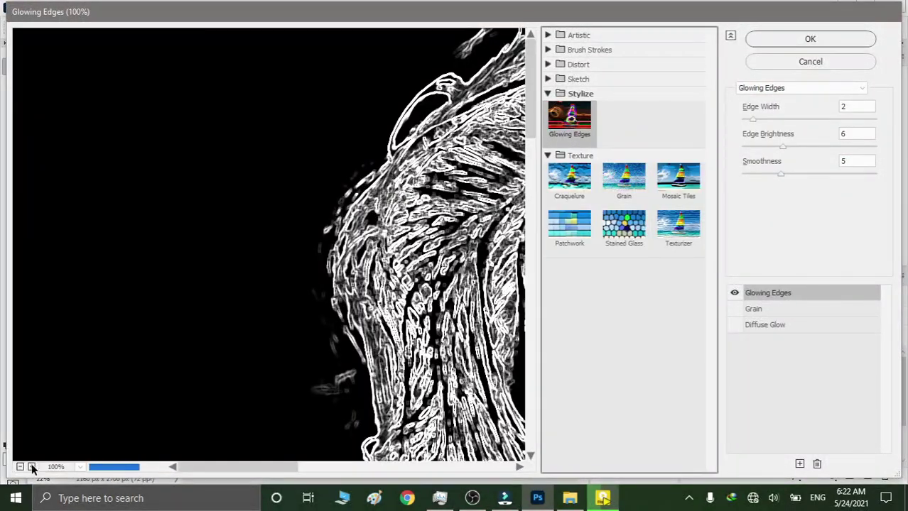
left_click(20, 466)
left_click(19, 467)
left_click(20, 467)
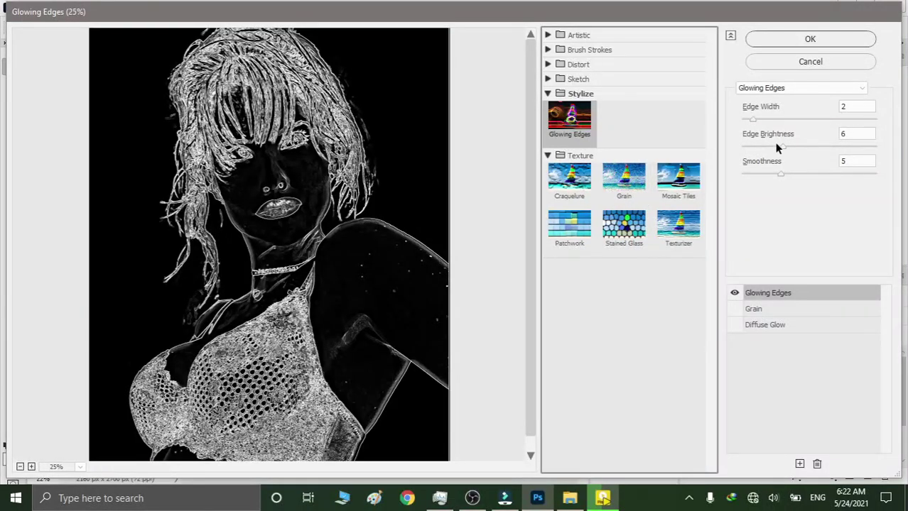
left_click_drag(755, 122, 699, 118)
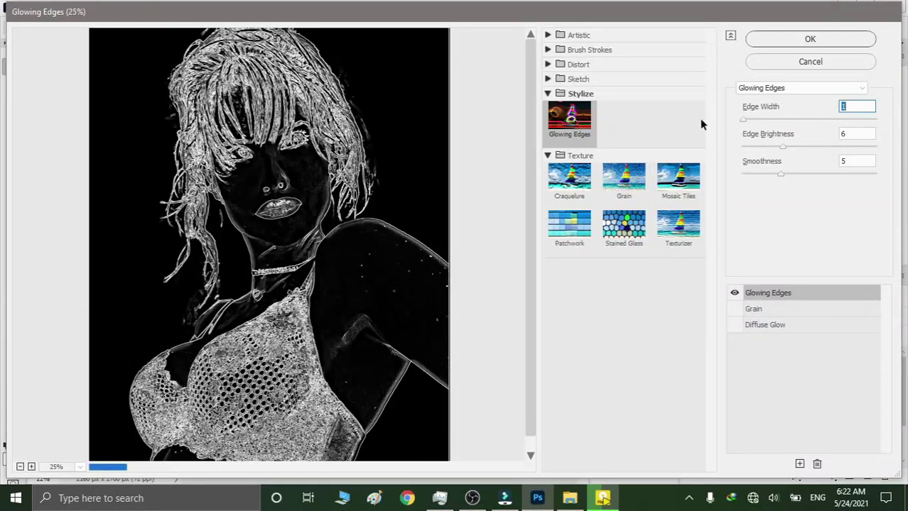
left_click_drag(781, 146, 850, 147)
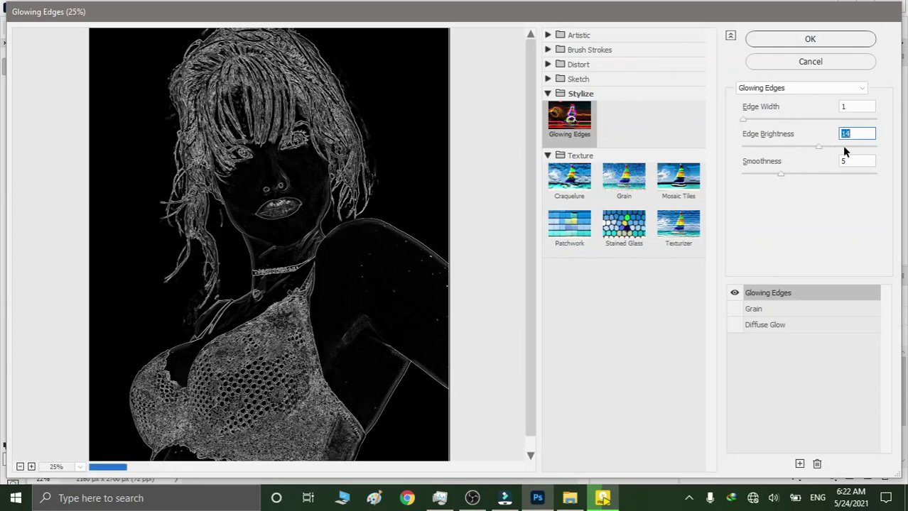
left_click_drag(779, 175, 858, 175)
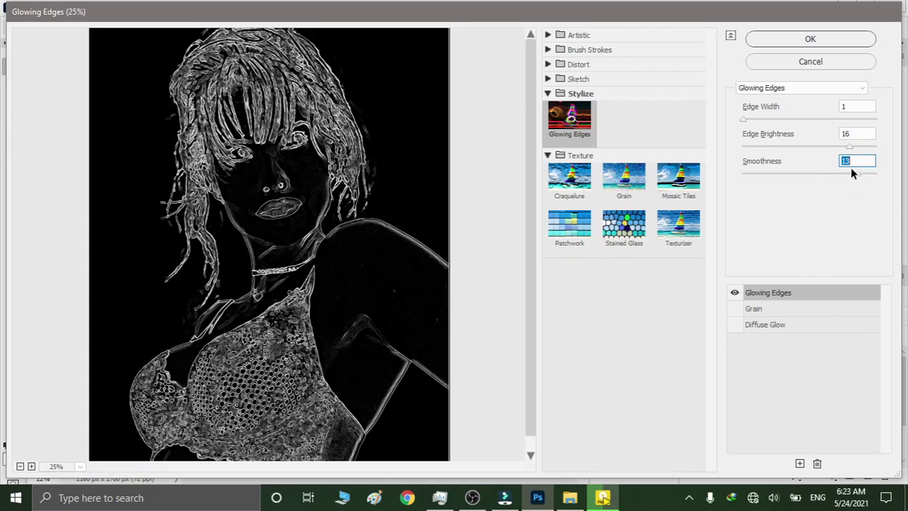
left_click_drag(850, 148, 852, 147)
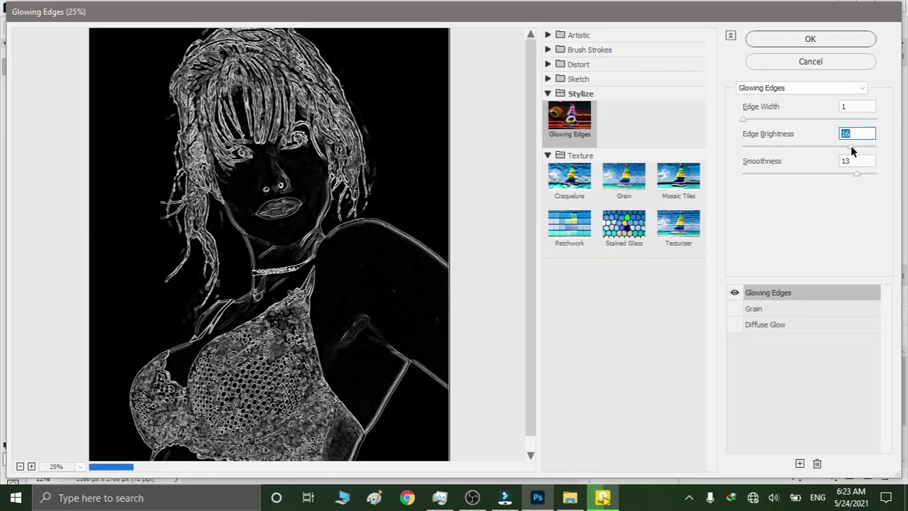
left_click(810, 40)
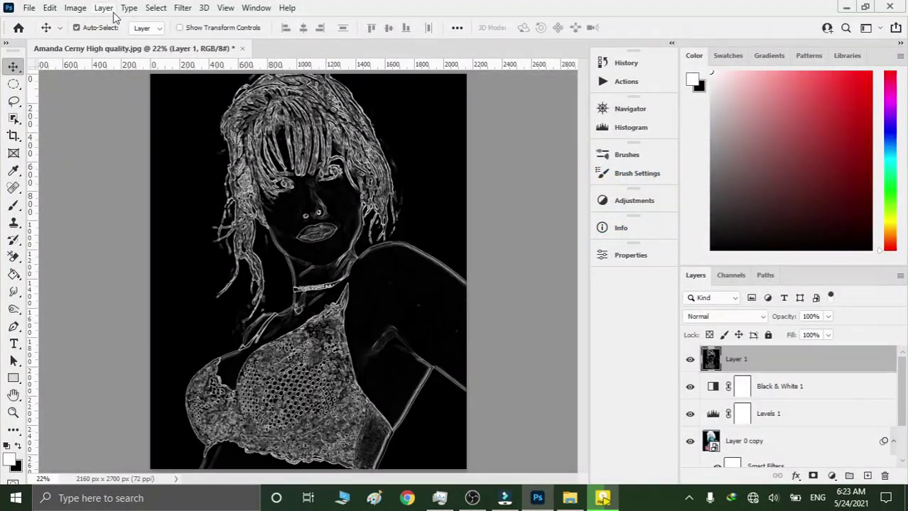
Invert Layer 1 into dark lines and set its blend mode to Multiply.
left_click(75, 9)
mouse_move(96, 43)
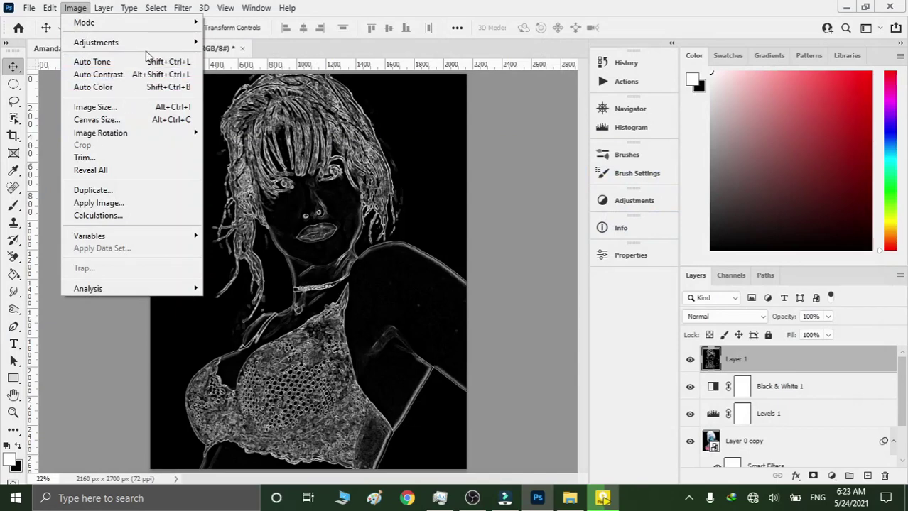
left_click(238, 196)
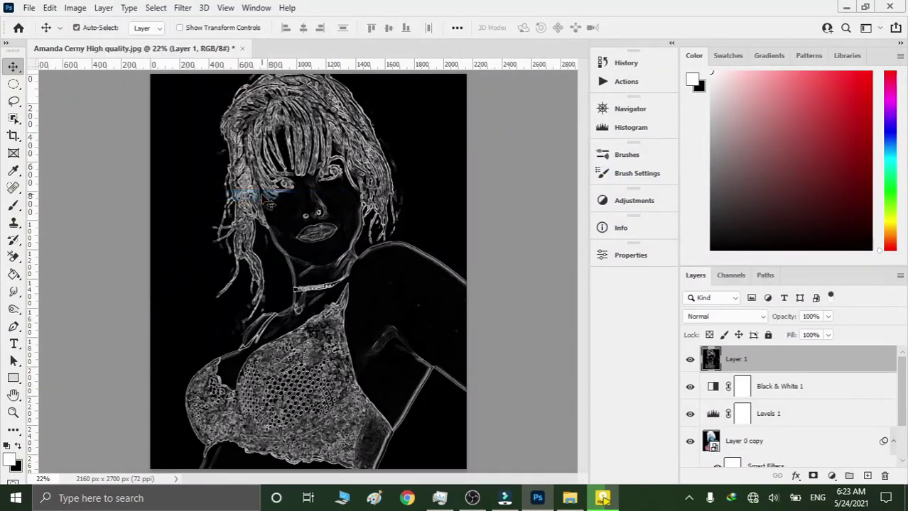
left_click(731, 318)
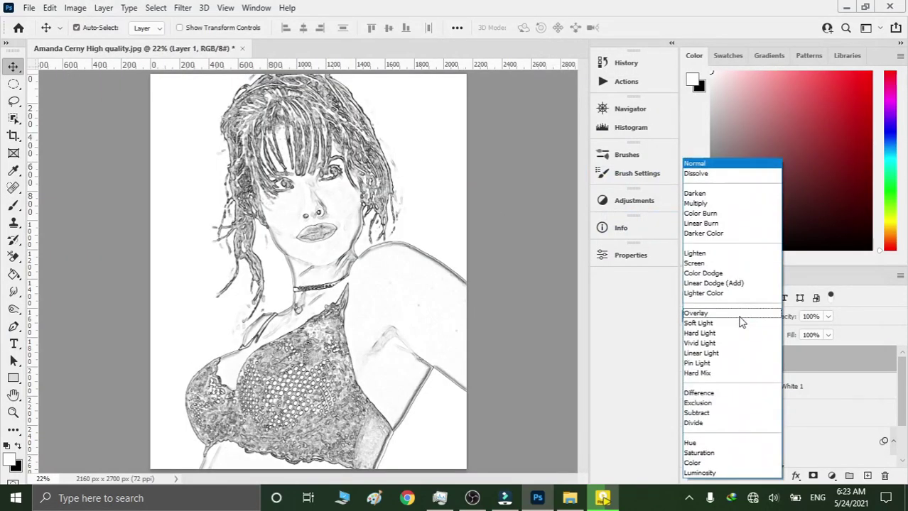
left_click(726, 206)
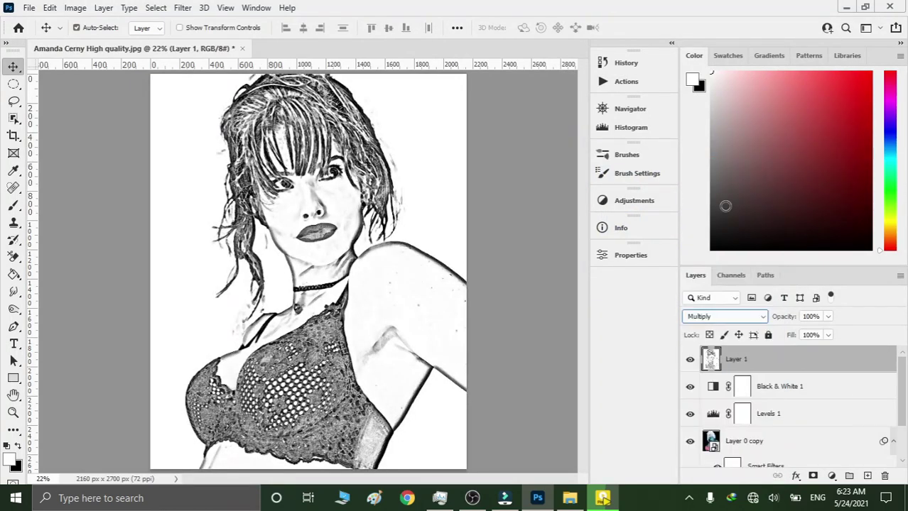
Lower Layer 1's opacity and add a new empty Layer 2 above it.
left_click(828, 317)
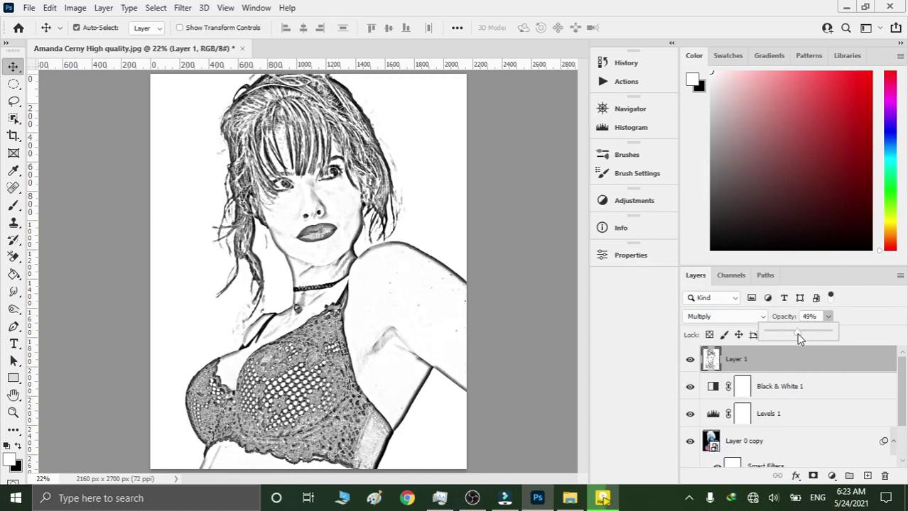
left_click(827, 317)
left_click(865, 476)
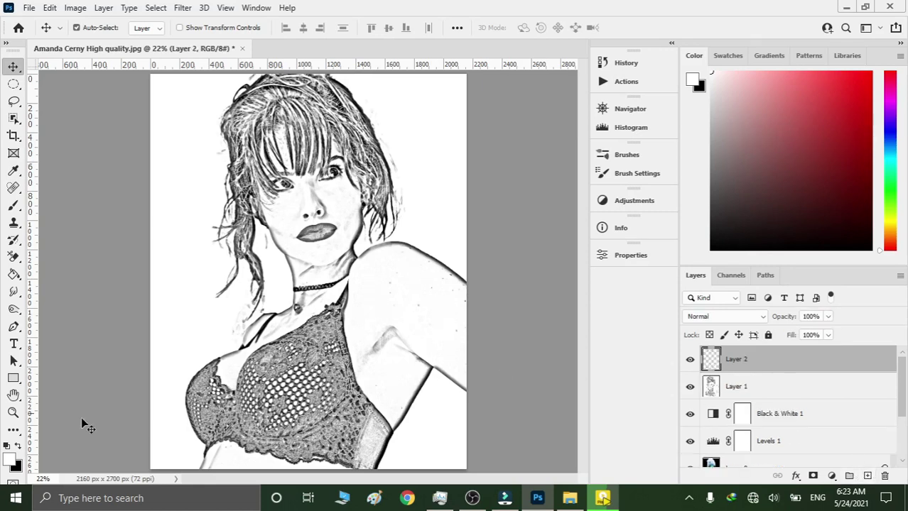
Reset colours to black and white and fill Layer 2 with white.
left_click(8, 446)
left_click(17, 446)
key("alt+BackSpace")
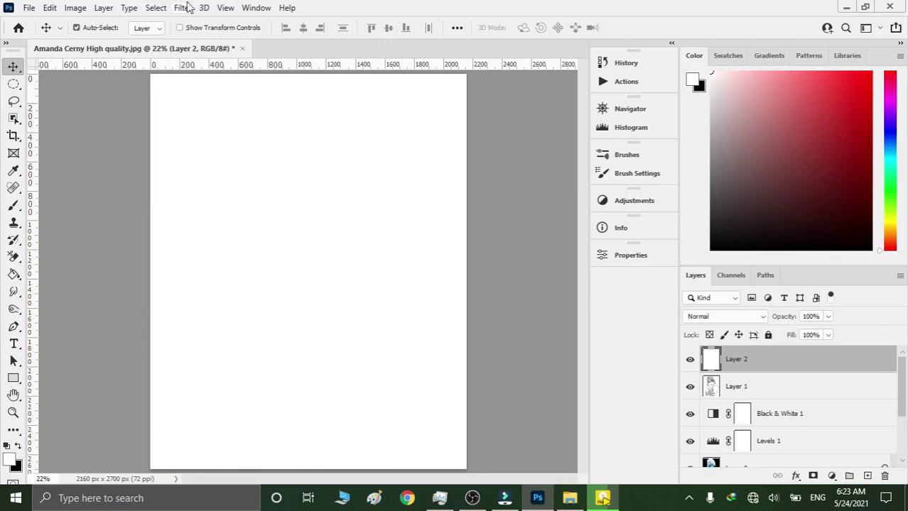
Apply the Texturizer filter with the Sandstone texture to Layer 2.
left_click(183, 8)
left_click(233, 83)
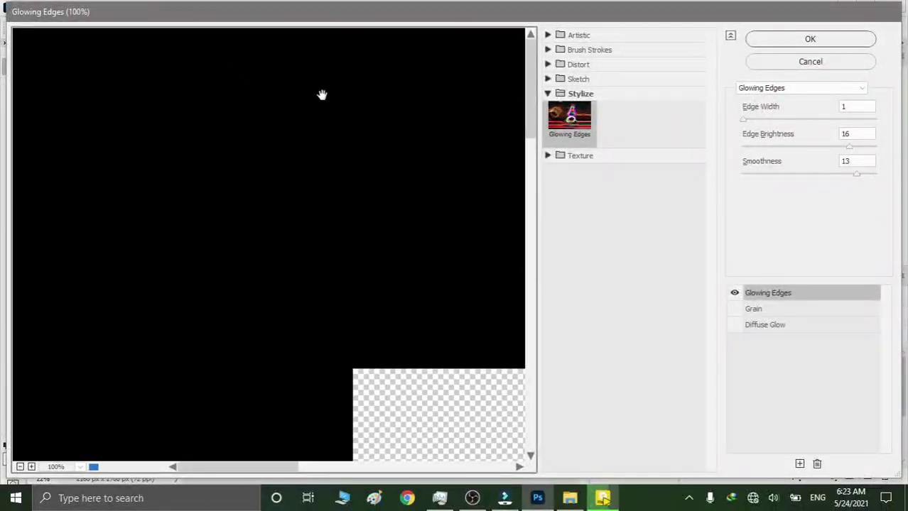
left_click(548, 156)
left_click(673, 233)
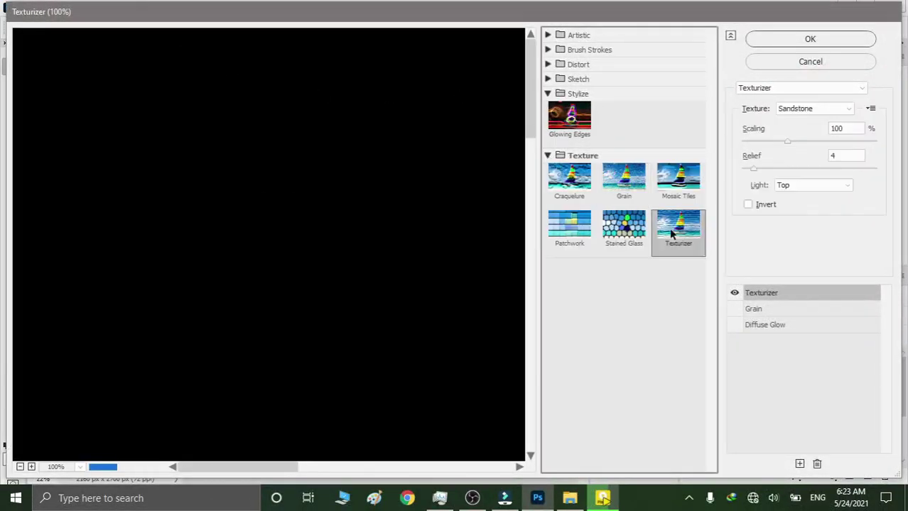
left_click(20, 466)
left_click(20, 467)
left_click(20, 467)
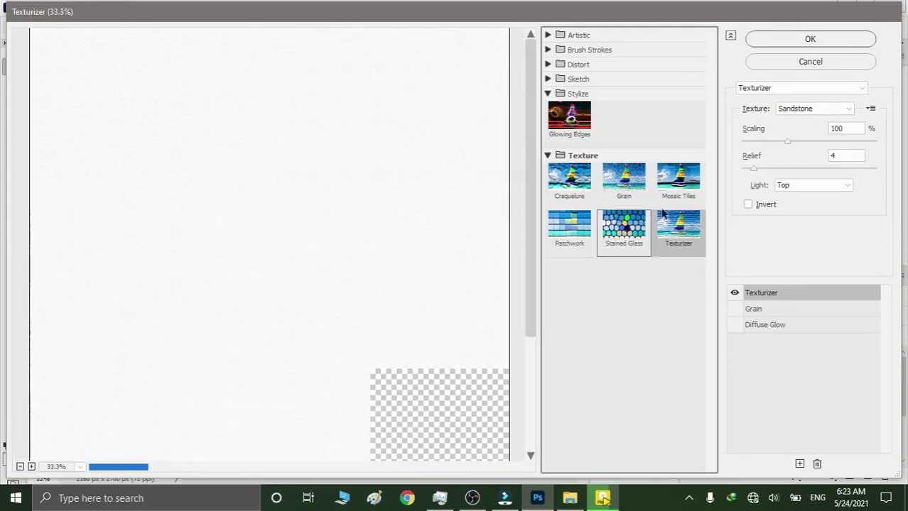
left_click(796, 89)
left_click(796, 89)
left_click(802, 109)
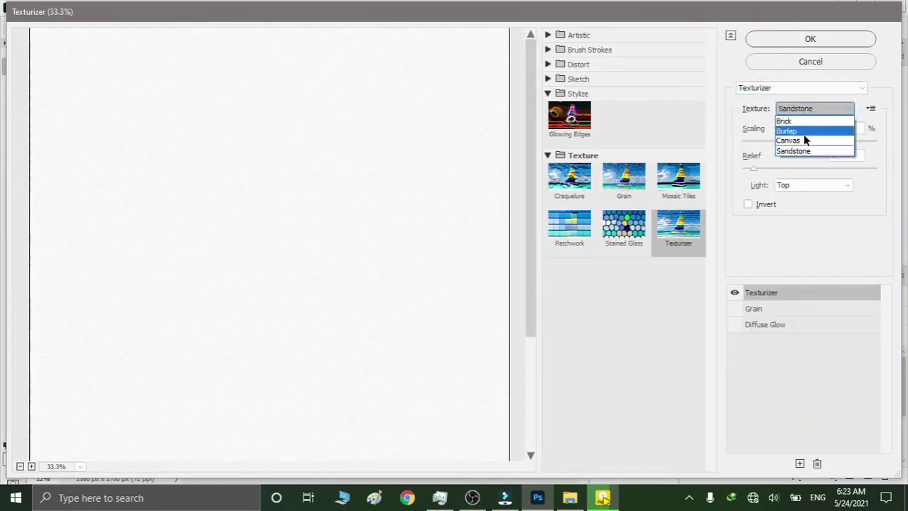
left_click(802, 150)
left_click(808, 40)
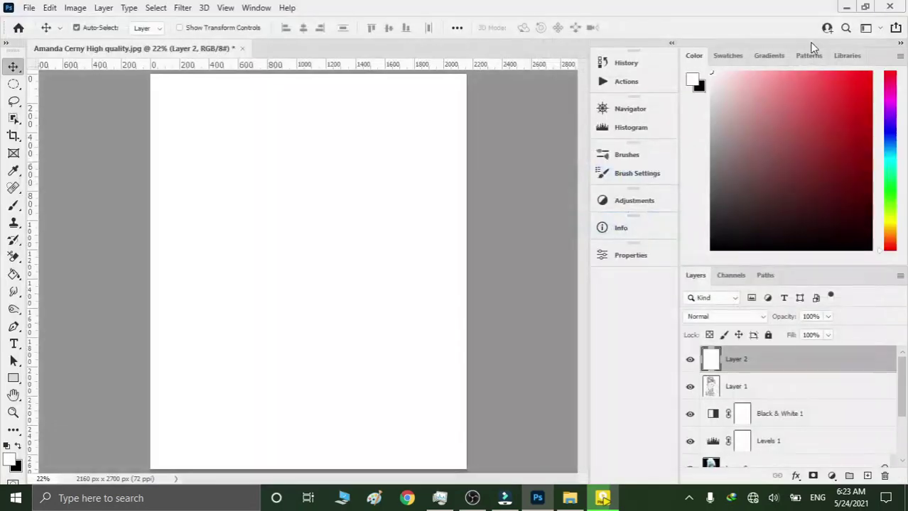
Set the texture Layer 2 to Multiply blend mode at 60% opacity.
left_click(724, 317)
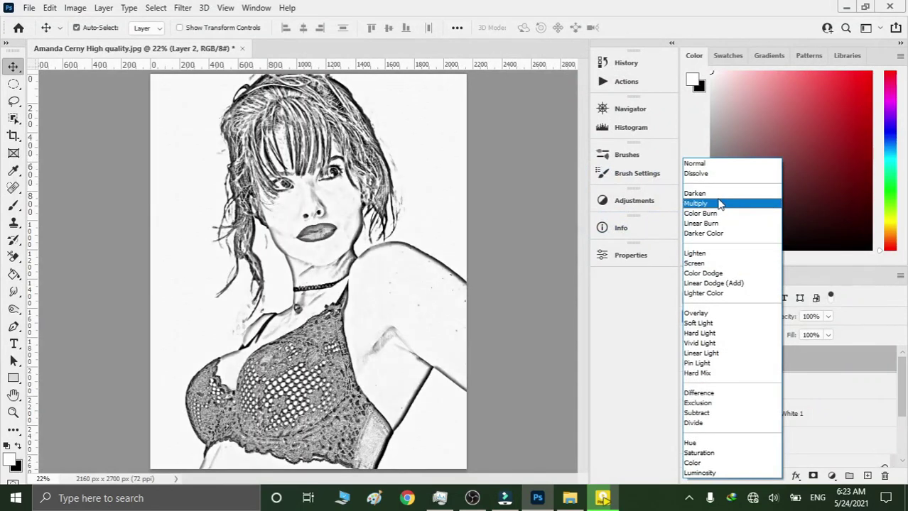
left_click(719, 205)
left_click(828, 316)
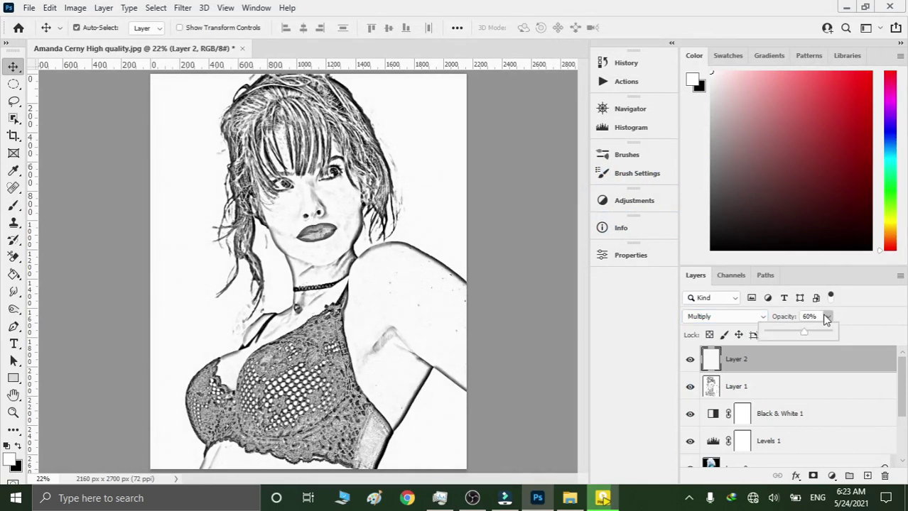
left_click(827, 318)
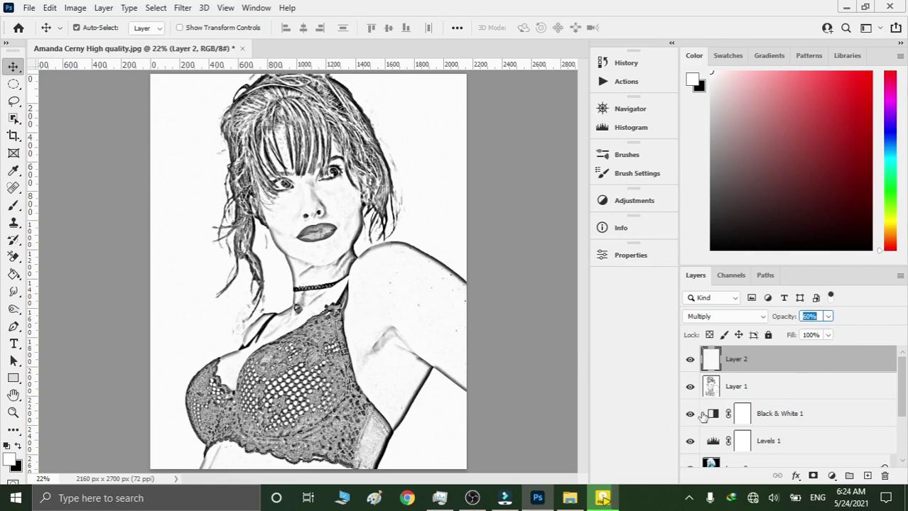
Hide and re-show Black & White 1 to compare the colours.
scroll(702, 415, "down", 2)
left_click(690, 360)
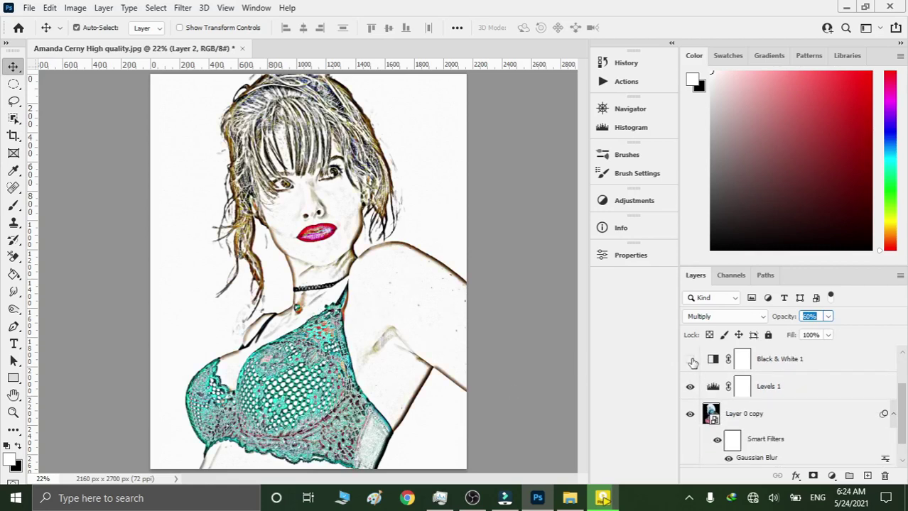
left_click(691, 360)
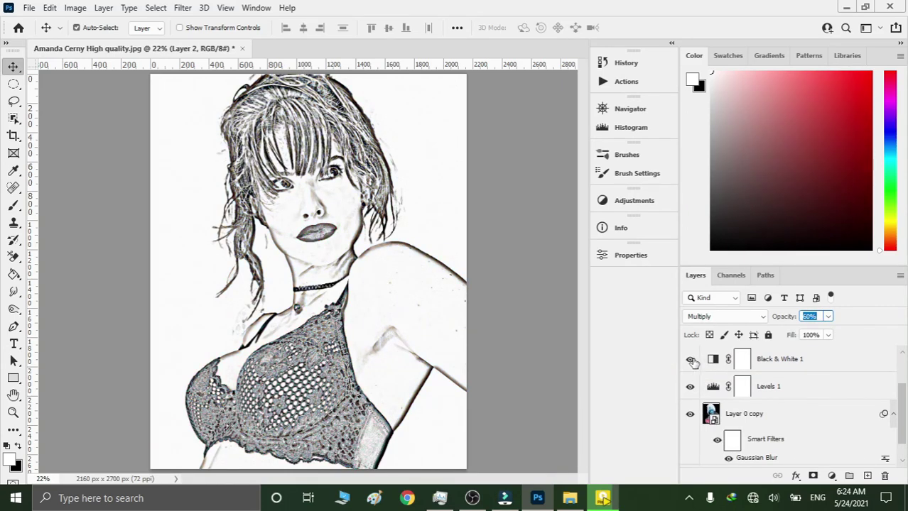
scroll(710, 364, "up", 2)
scroll(776, 400, "down", 3)
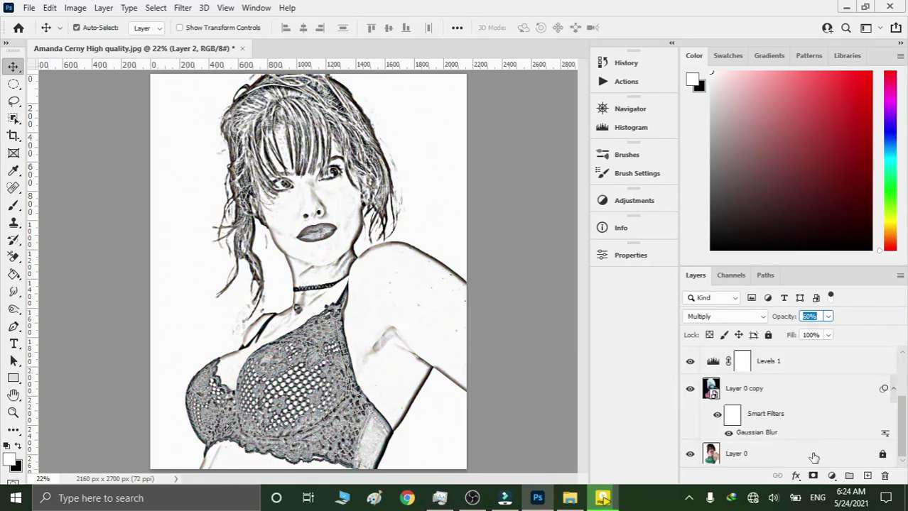
Group all layers above Layer 0 into Group 1, compare it with the photo, and expand it.
left_click(771, 424, "shift")
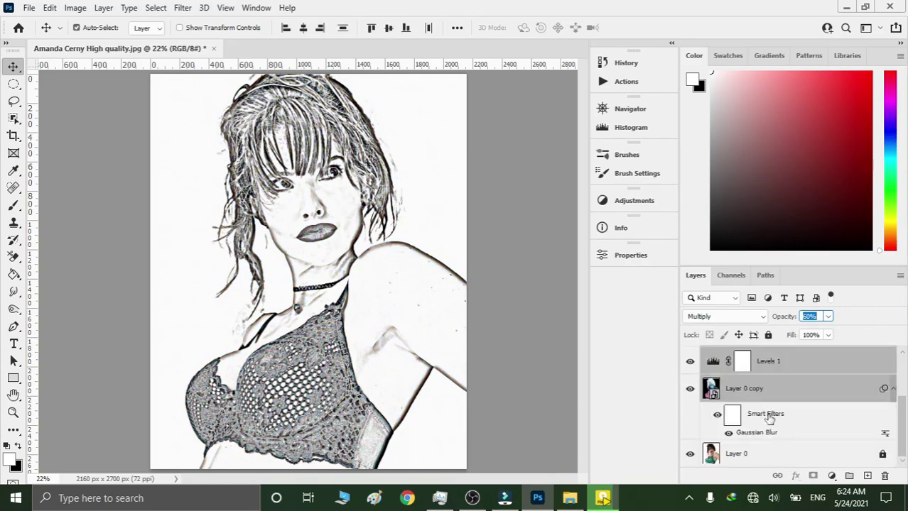
left_click(849, 476)
left_click(689, 353)
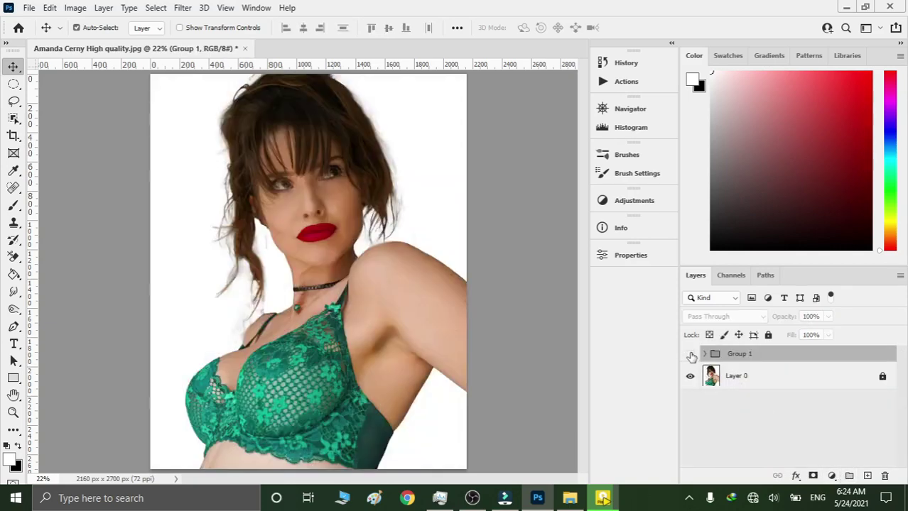
left_click(689, 354)
left_click(689, 354)
left_click(689, 354)
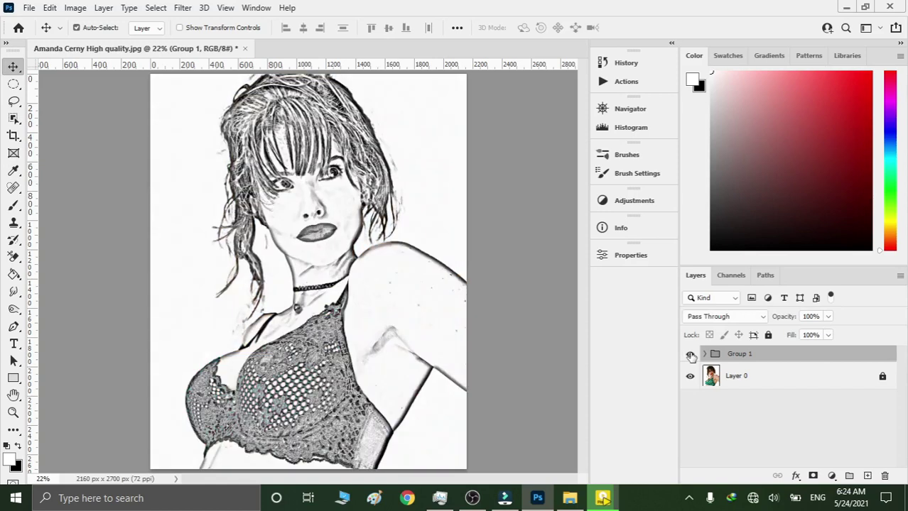
left_click(704, 355)
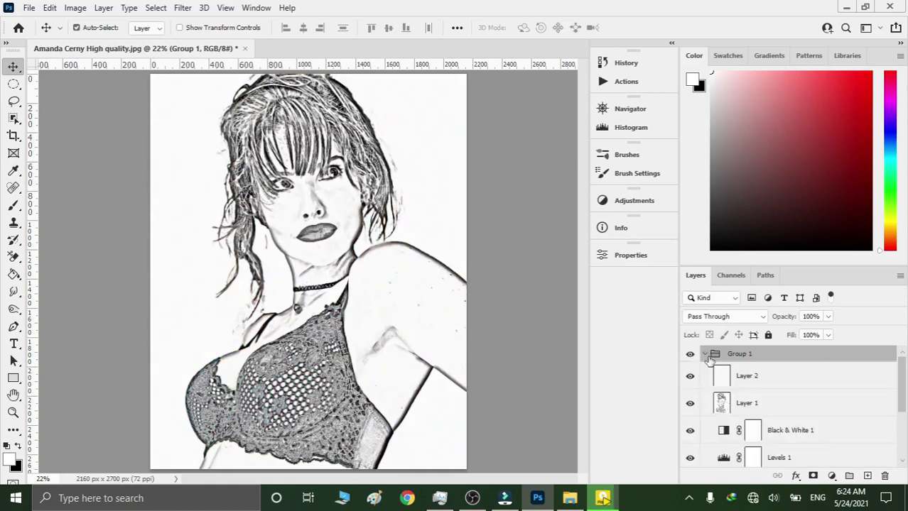
Open the Black & White 1 properties, adjust Reds, and set Yellows to 52.
scroll(705, 383, "down", 2)
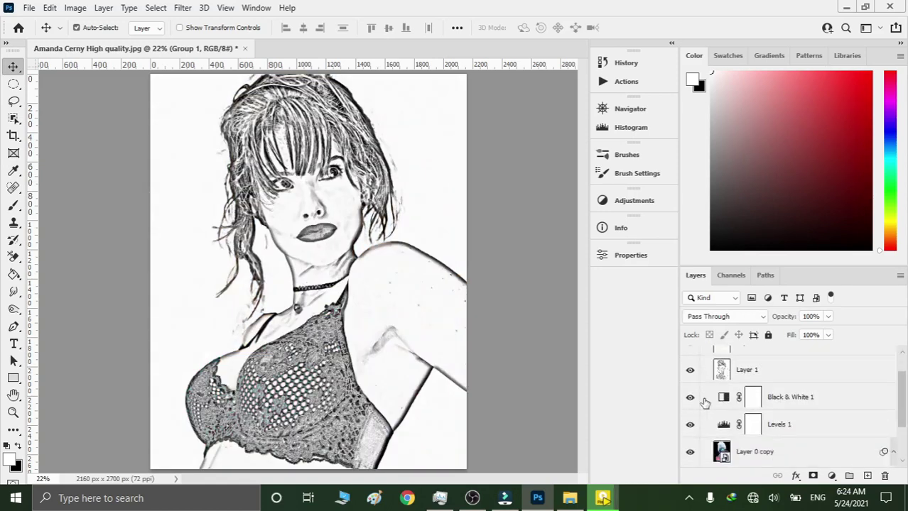
double_click(723, 397)
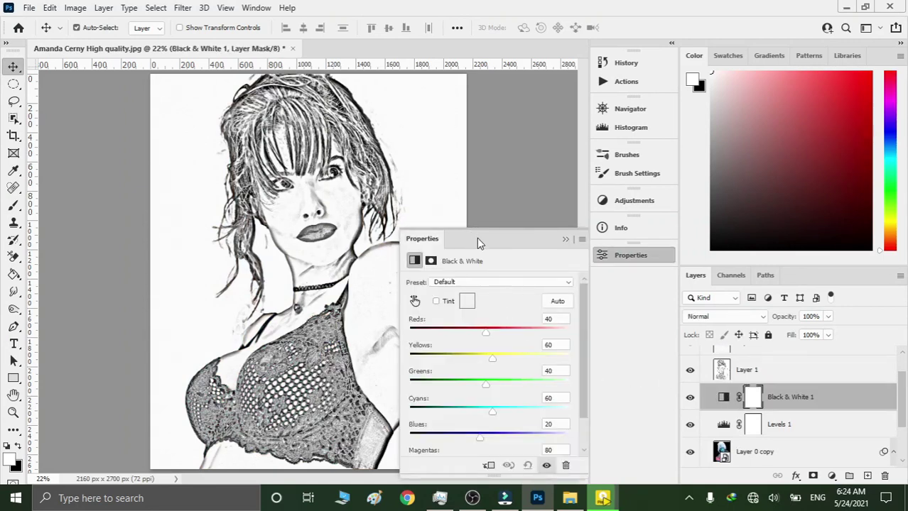
left_click_drag(478, 244, 571, 173)
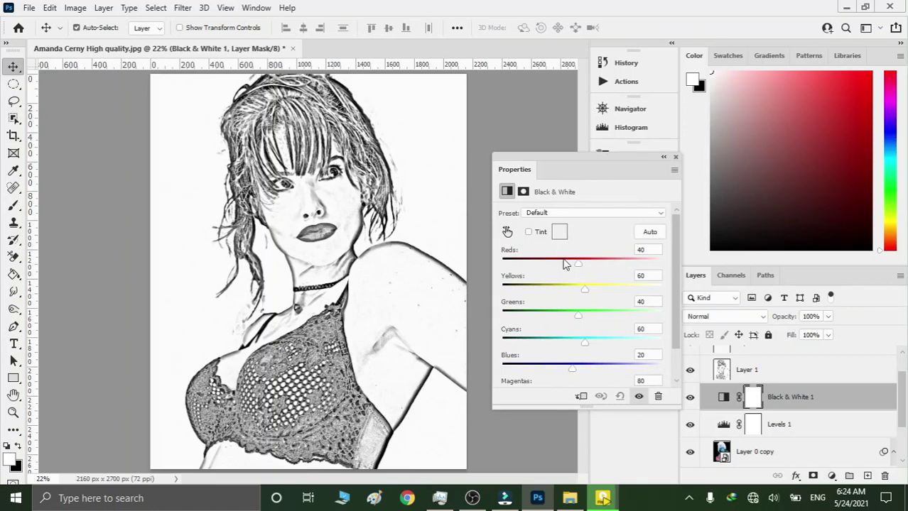
left_click_drag(565, 264, 551, 266)
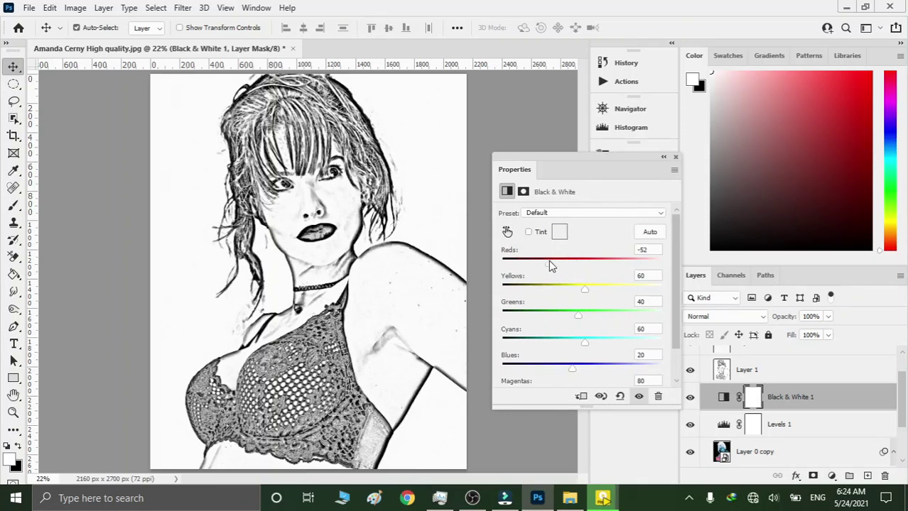
left_click_drag(551, 266, 561, 264)
mouse_move(611, 289)
left_mouse_down()
mouse_move(549, 289)
mouse_move(591, 283)
mouse_move(582, 286)
left_mouse_up()
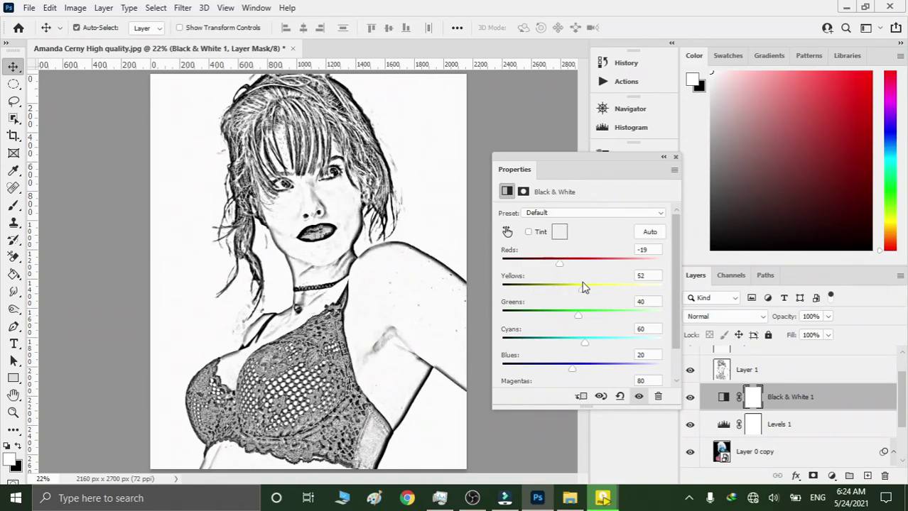
Set Greens and Blues to -200, Cyans to 35, and Reds to -54.
left_click_drag(582, 322, 564, 322)
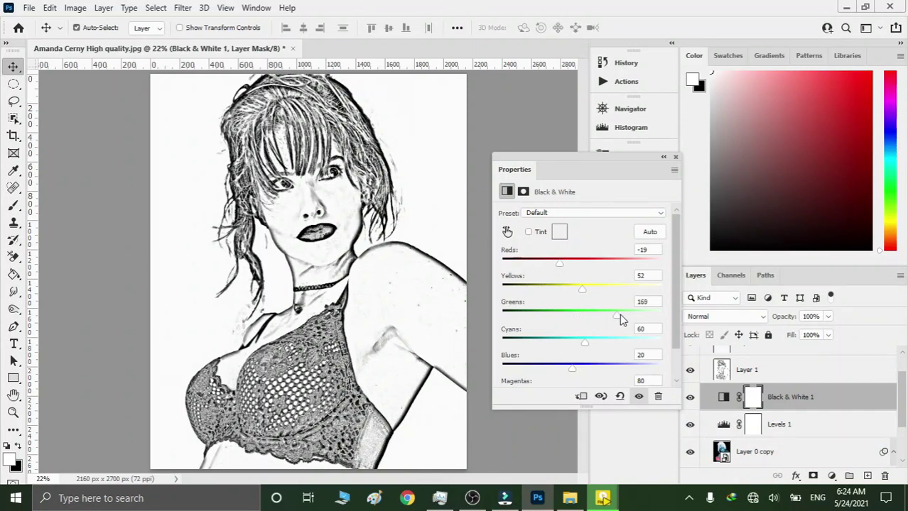
left_click_drag(497, 322, 492, 322)
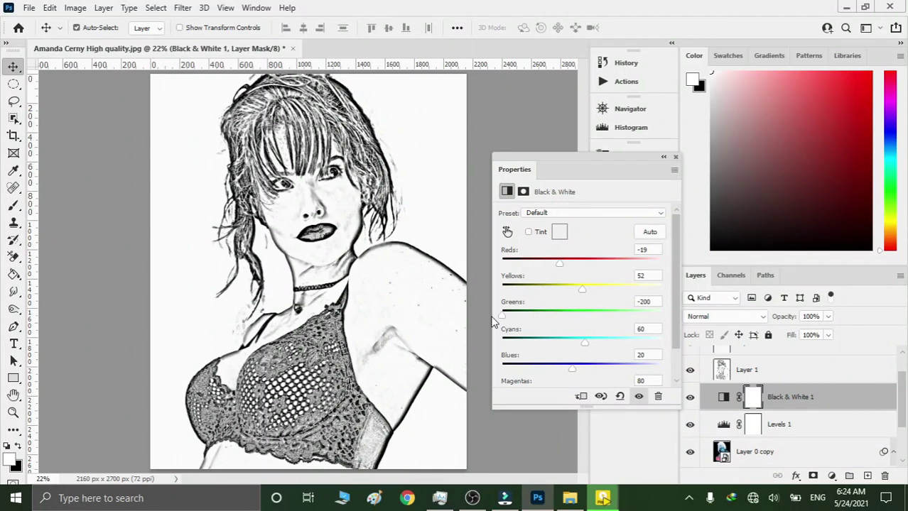
mouse_move(588, 341)
left_mouse_down()
mouse_move(505, 346)
mouse_move(663, 341)
mouse_move(577, 340)
left_mouse_up()
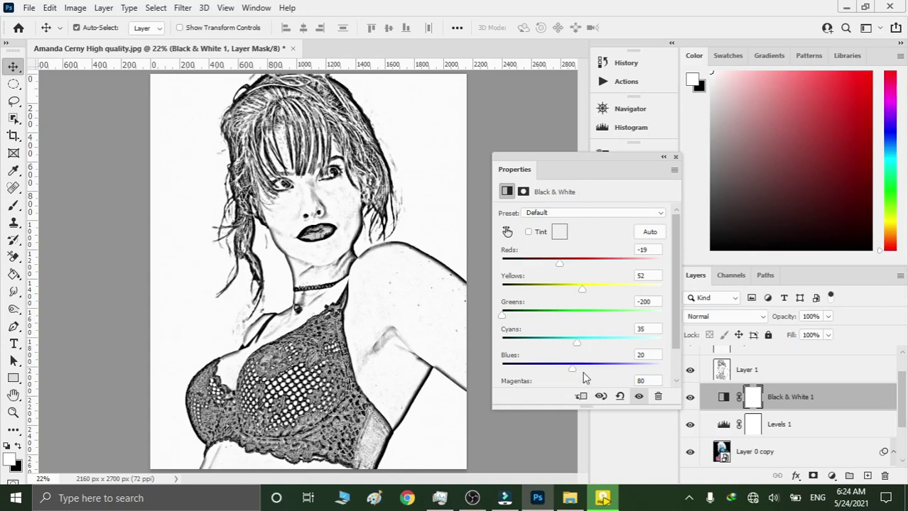
mouse_move(574, 370)
left_mouse_down()
mouse_move(652, 370)
mouse_move(436, 374)
left_mouse_up()
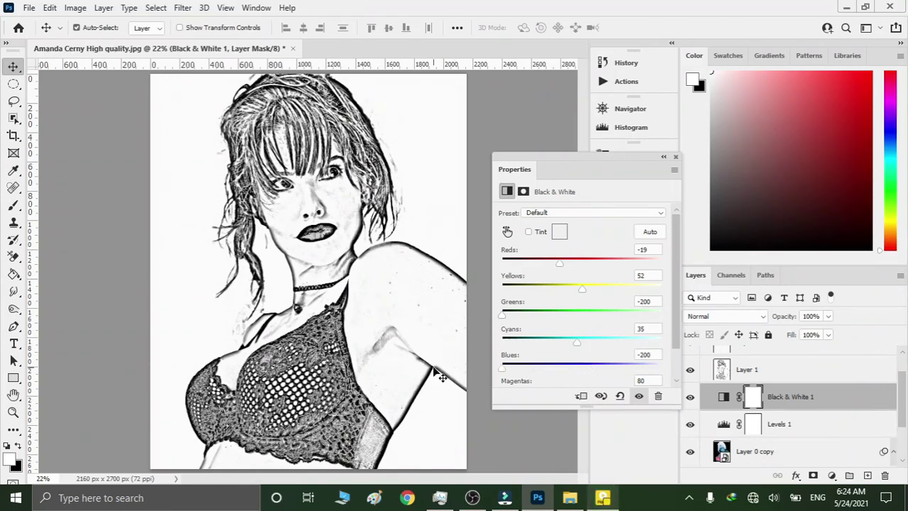
mouse_move(561, 264)
left_mouse_down()
mouse_move(587, 261)
mouse_move(555, 269)
left_mouse_up()
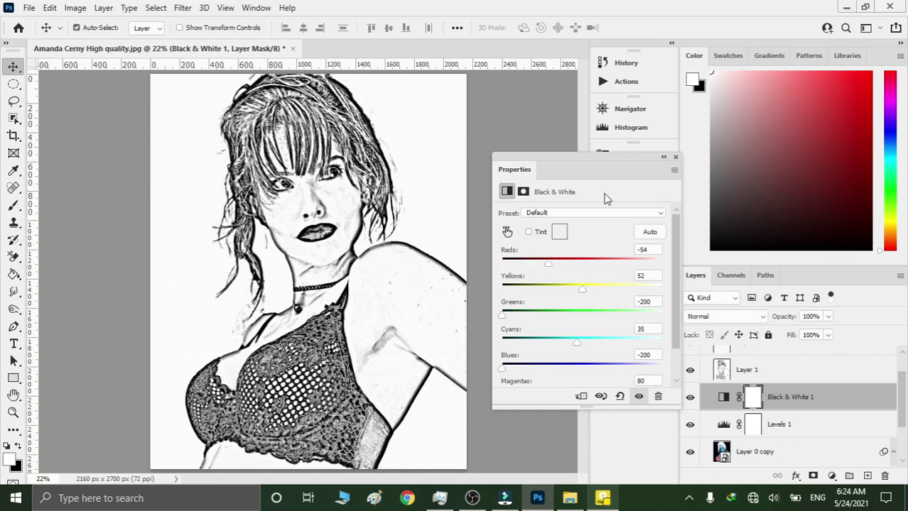
mouse_move(650, 164)
left_mouse_down()
mouse_move(620, 285)
mouse_move(628, 257)
left_mouse_up()
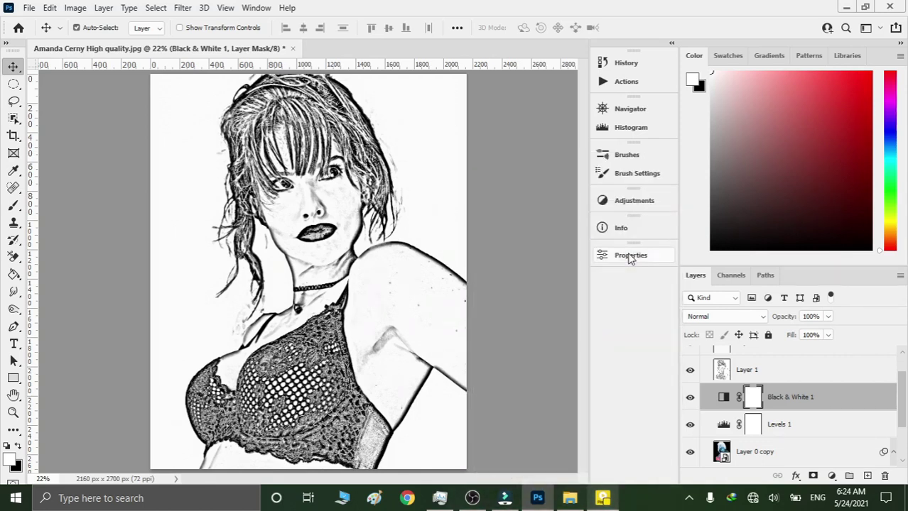
Raise the Levels 1 black input to 162 with midtones at 0.74.
double_click(724, 426)
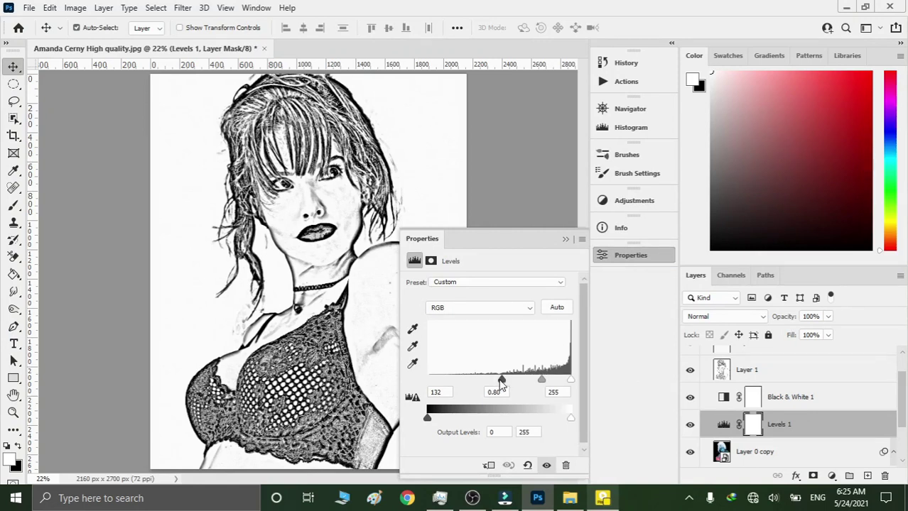
mouse_move(501, 384)
left_mouse_down()
mouse_move(547, 384)
mouse_move(518, 382)
left_mouse_up()
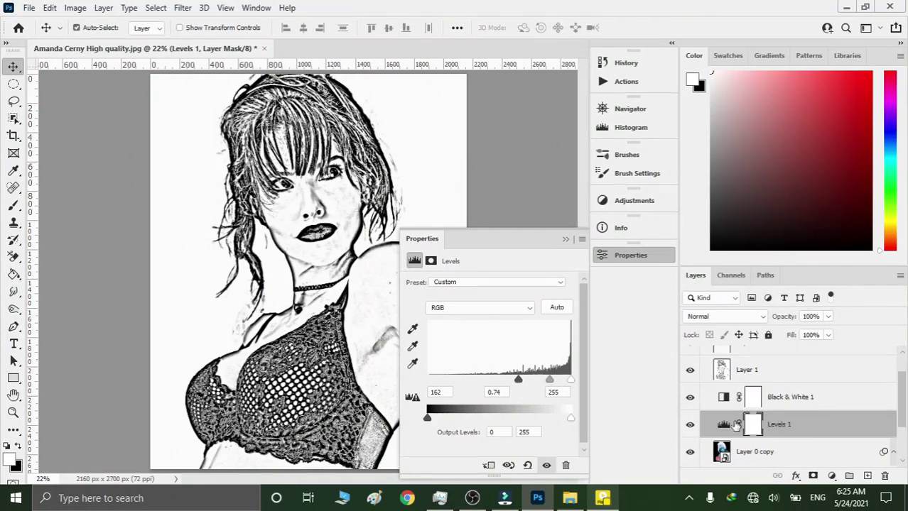
scroll(718, 448, "down", 2)
Change Layer 0 copy's Gaussian Blur smart filter radius to 15 pixels and collapse Properties.
double_click(757, 434)
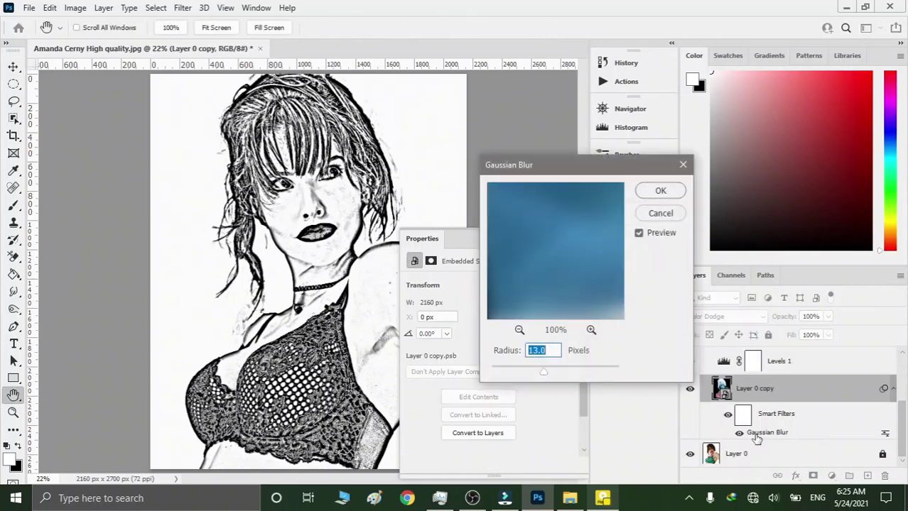
left_click(556, 366)
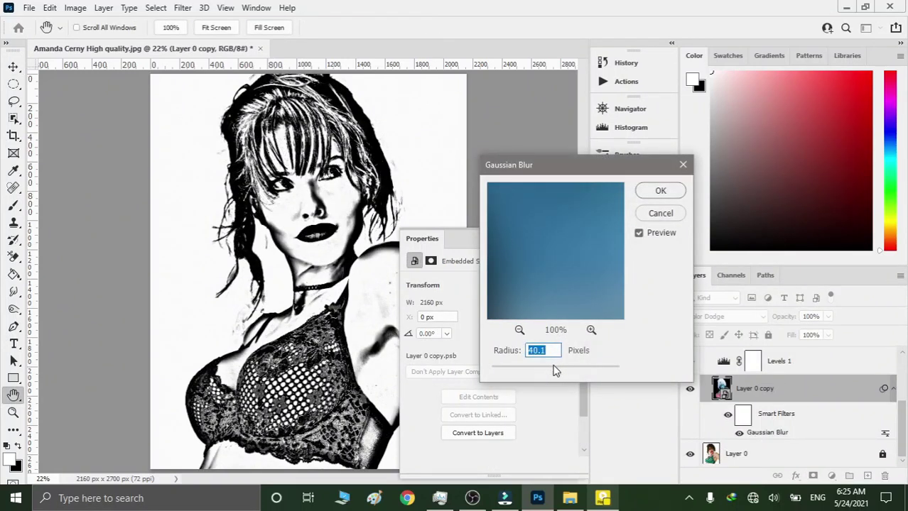
left_click_drag(556, 365, 546, 367)
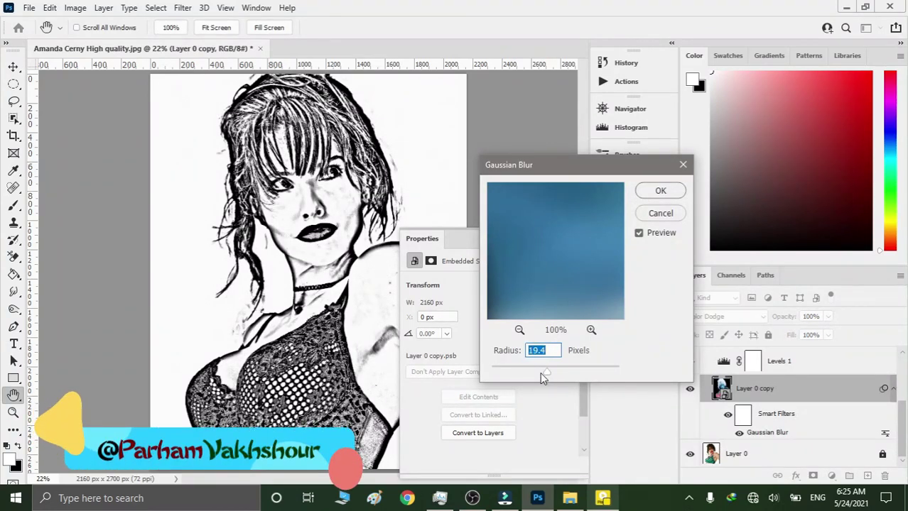
type("15")
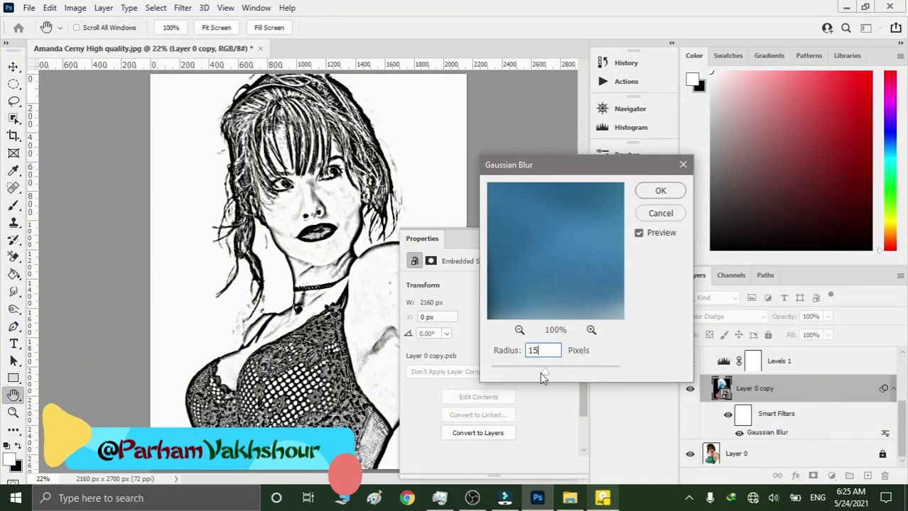
left_click(660, 191)
left_click(566, 240)
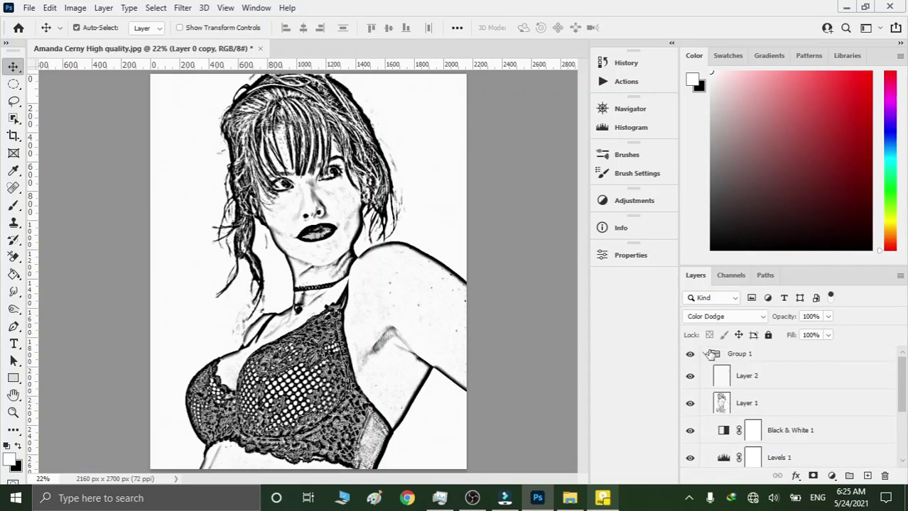
Toggle Group 1 off and on to compare the sketch with the original colour photo.
left_click(705, 355)
left_click(741, 403)
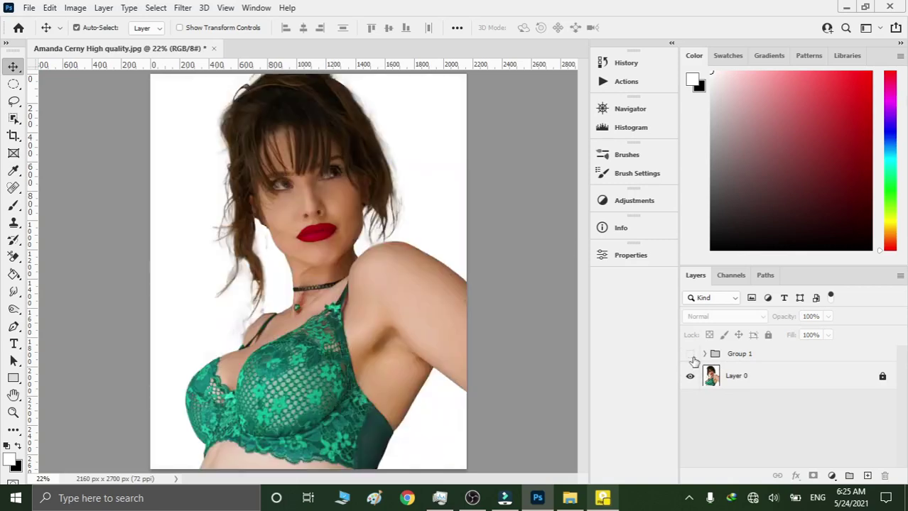
left_click(690, 355)
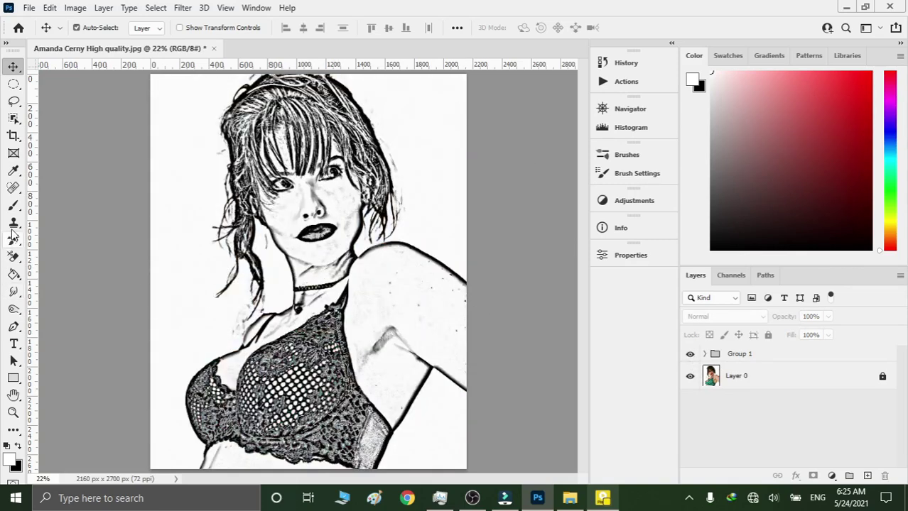
left_click(14, 346)
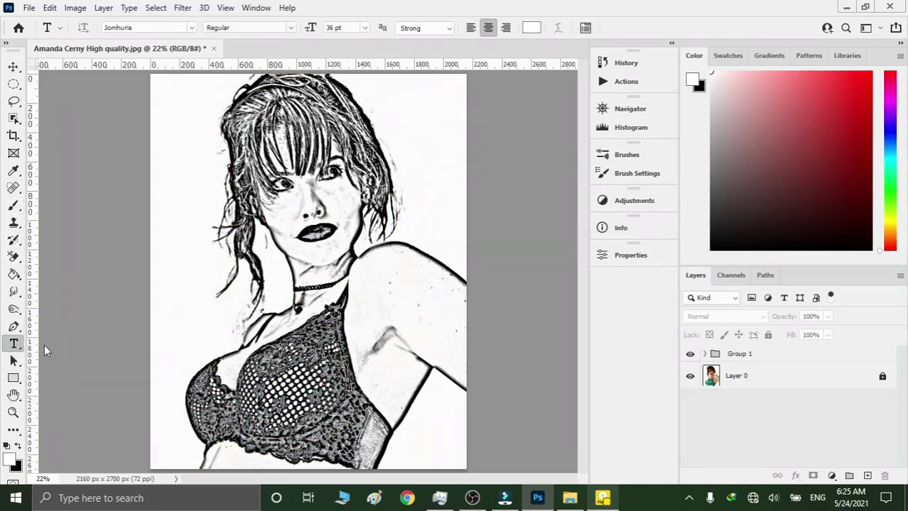
Draw a text box on the left of the portrait and zoom in to 100%.
left_click_drag(151, 304, 237, 323)
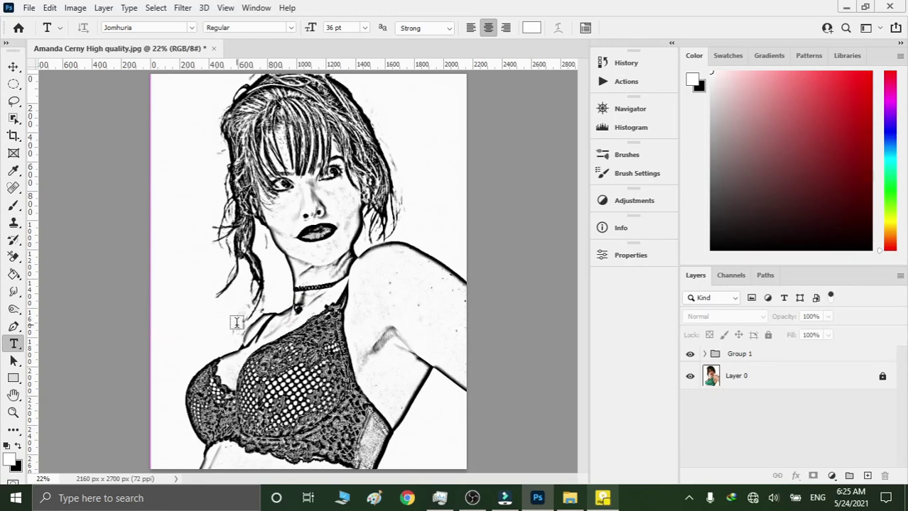
key("ctrl+plus")
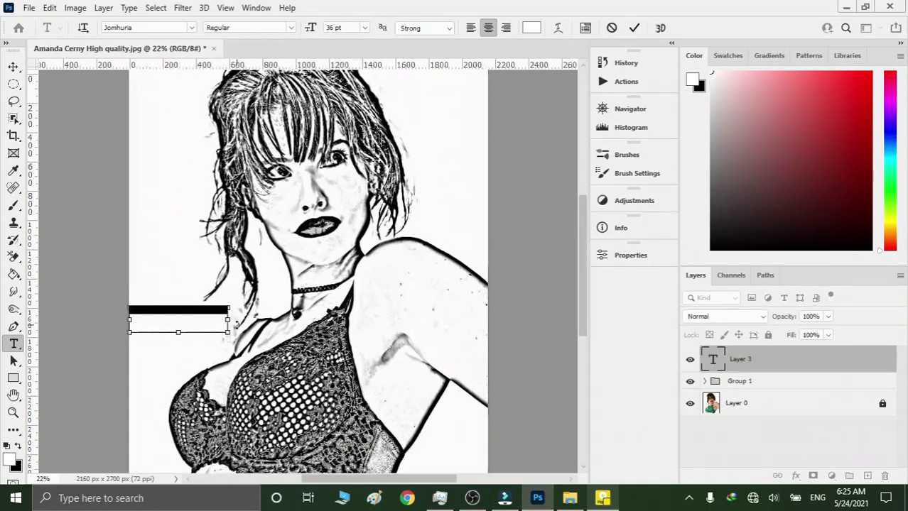
key("ctrl+plus")
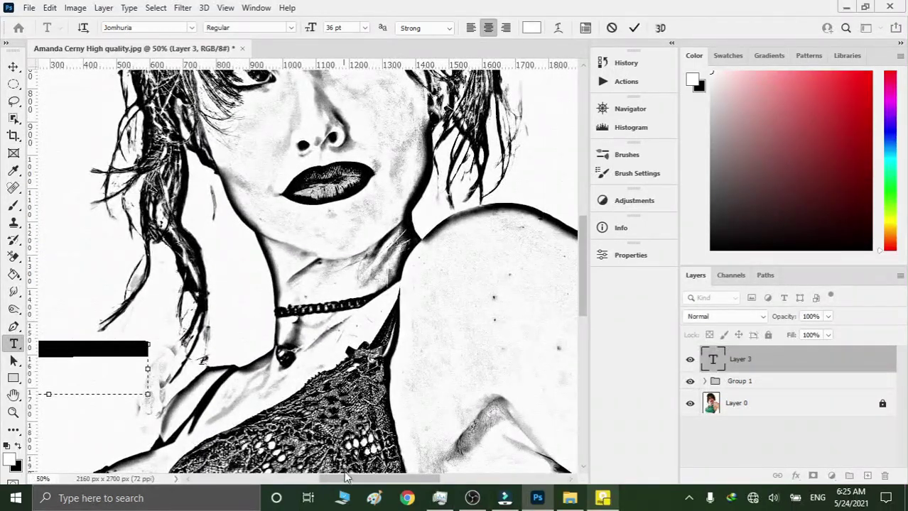
left_click_drag(353, 484, 288, 481)
scroll(338, 395, "down", 2)
scroll(390, 395, "down", 2)
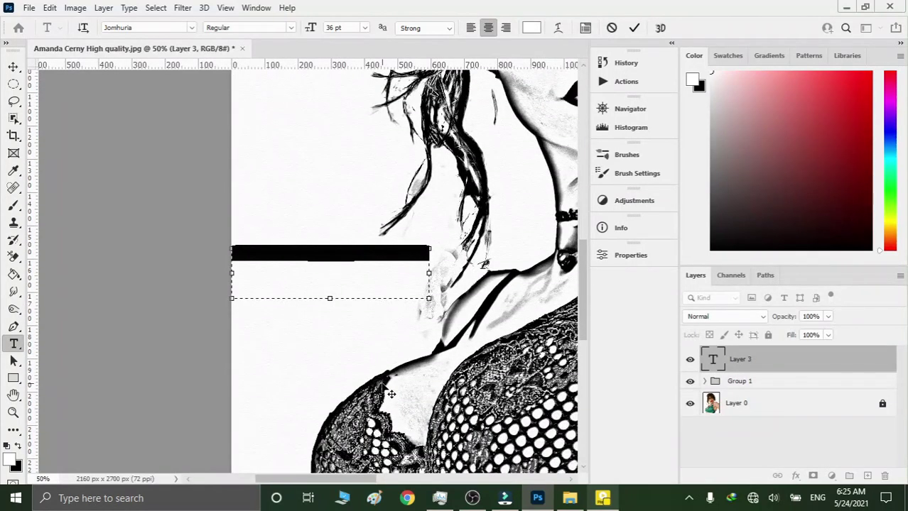
key("ctrl+plus")
key("ctrl+plus")
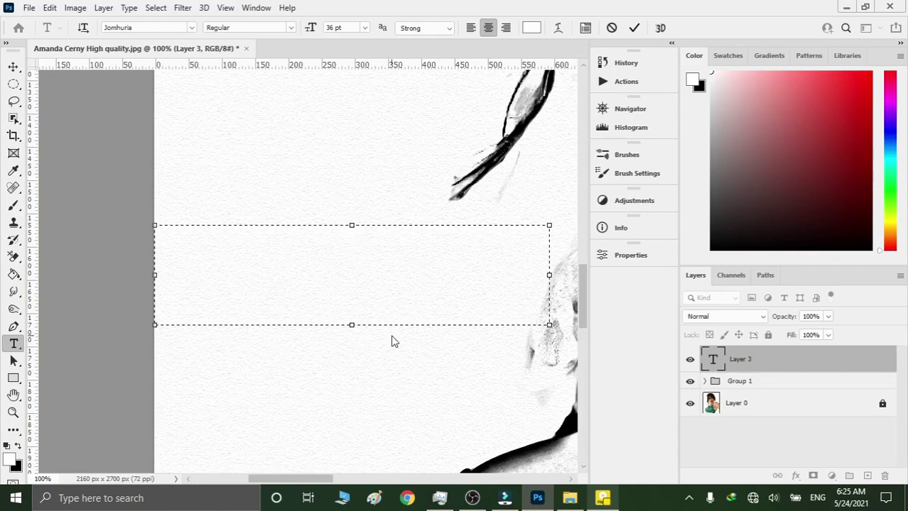
Make the text black at 60 pt and type the creator's handle.
key("Return")
left_click(17, 447)
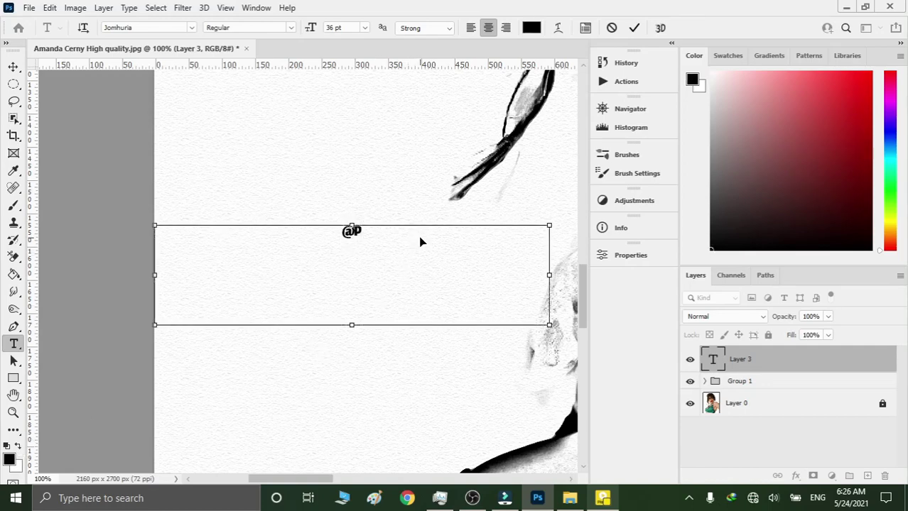
left_click(364, 28)
left_click(348, 187)
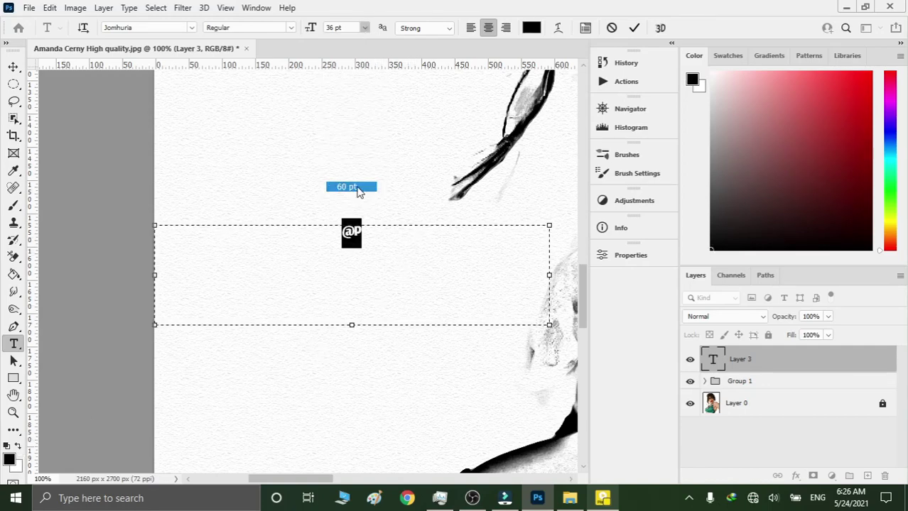
type("a")
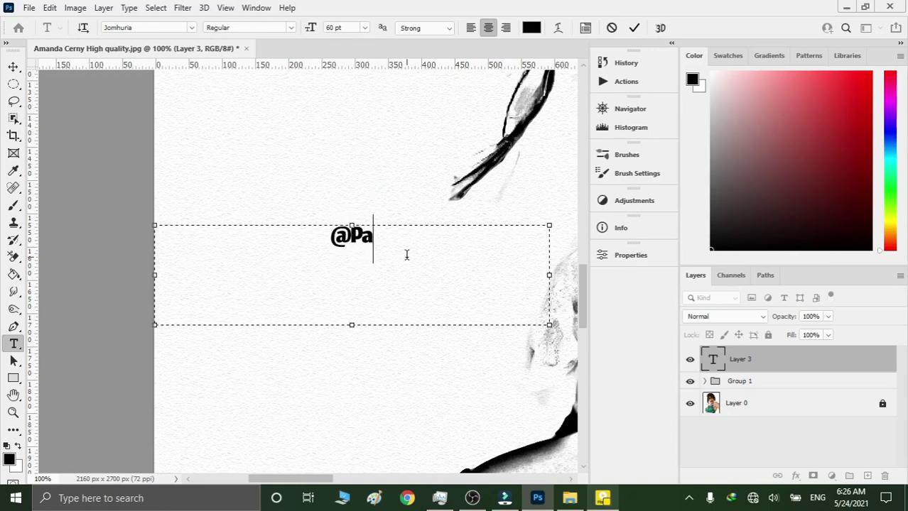
type("rham")
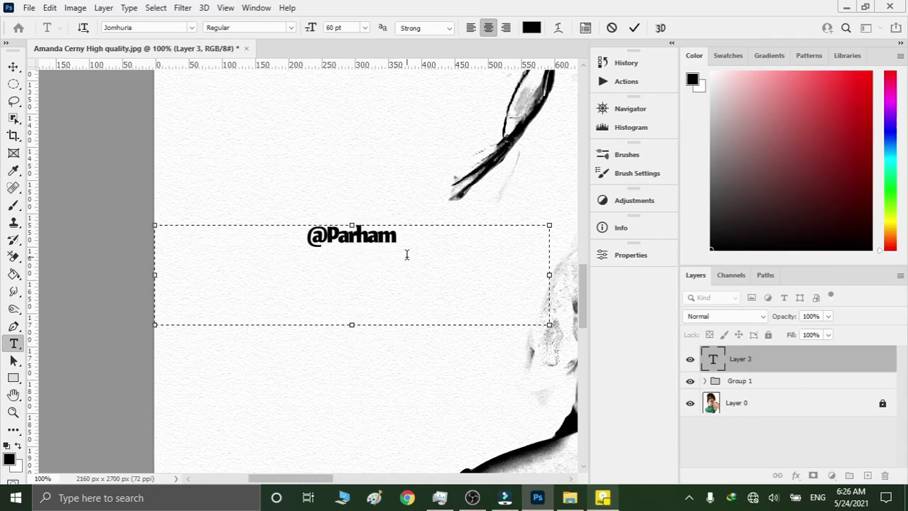
type("Vakhs")
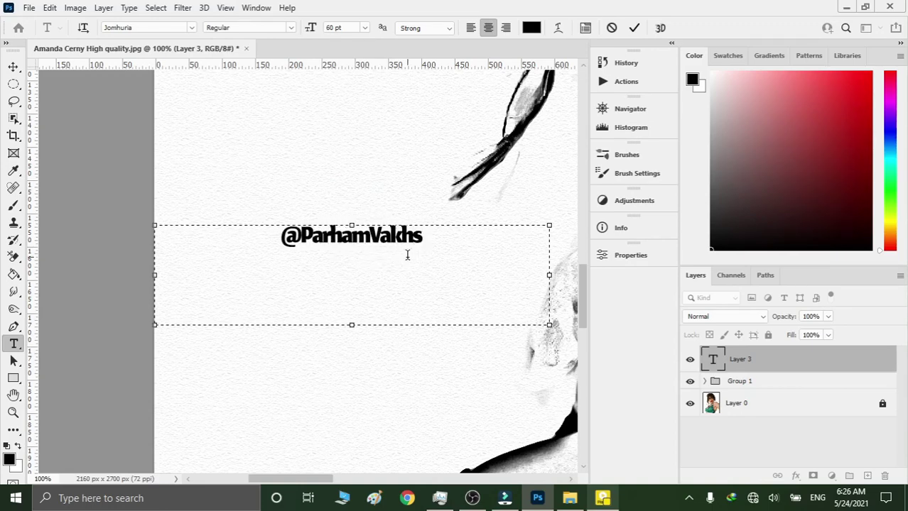
type("hour")
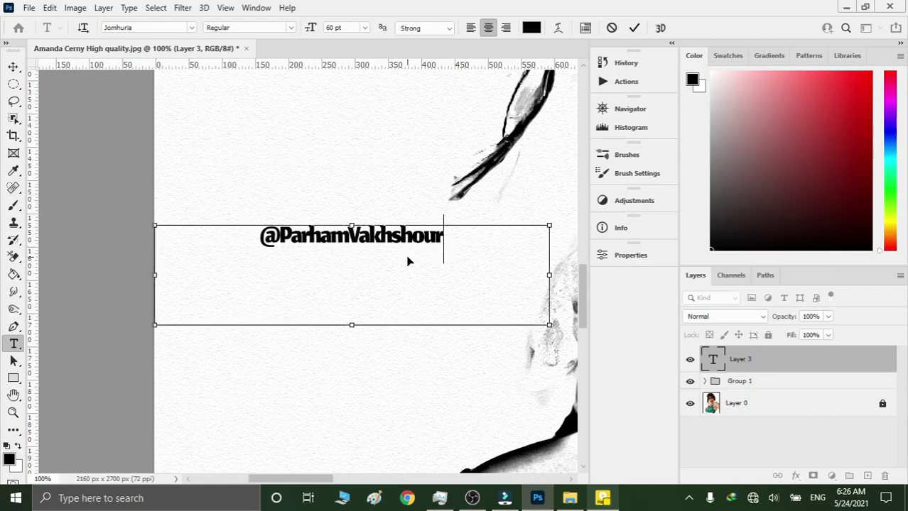
Resize the whole watermark text to 72 pt and commit it.
key("ctrl+a")
left_click(364, 28)
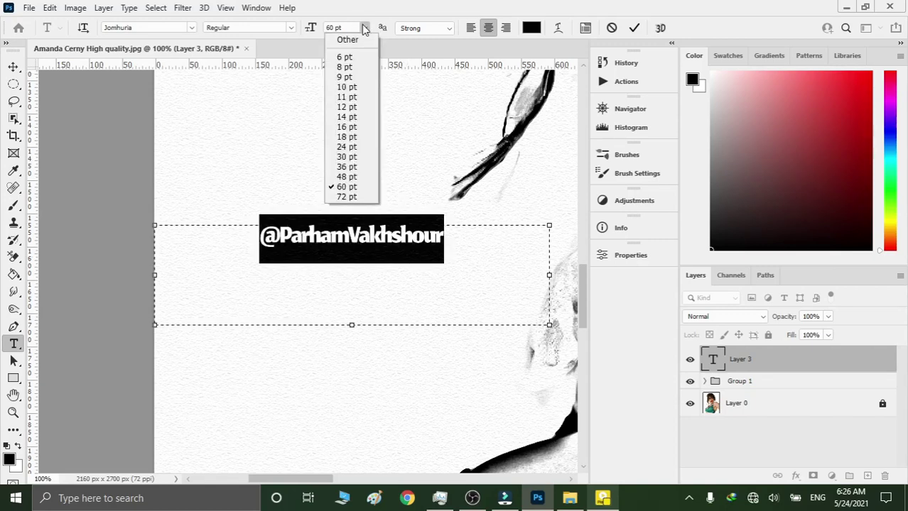
left_click(338, 198)
key("ctrl+shift+period")
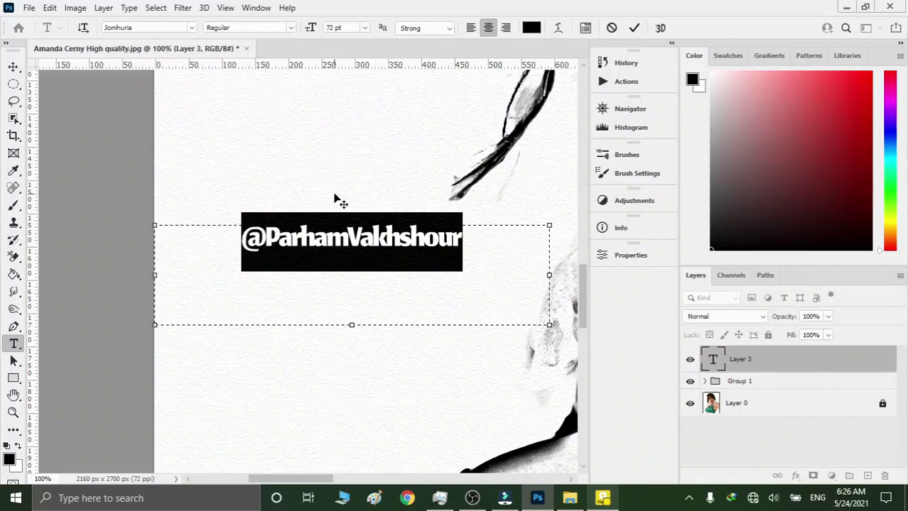
left_click(633, 28)
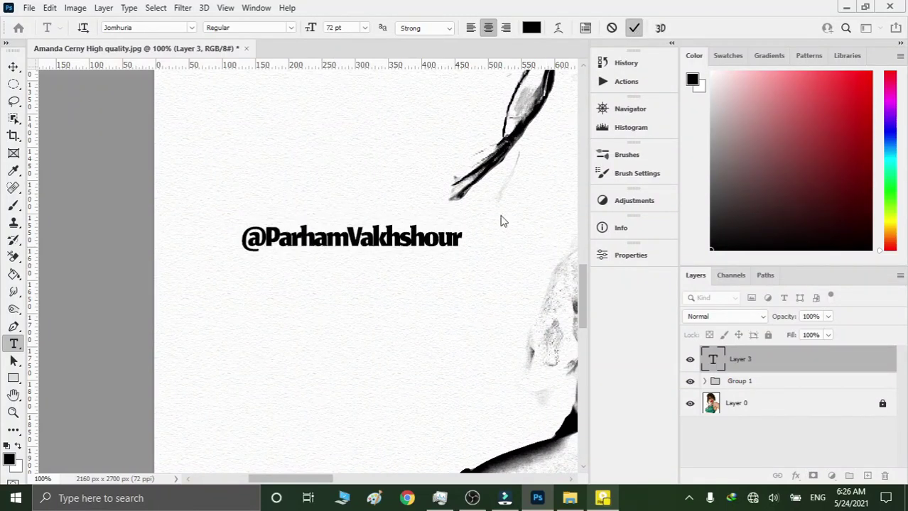
Move the watermark down and left, then fit the image on screen.
left_click(13, 66)
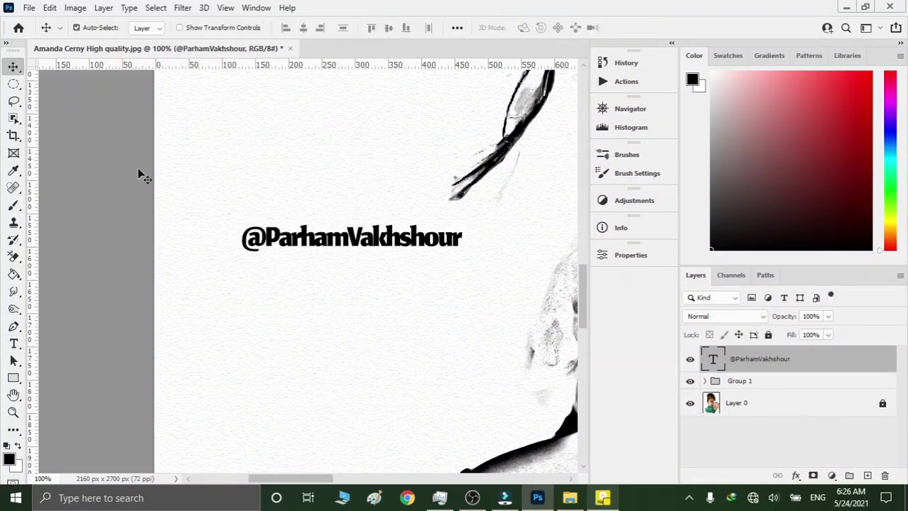
left_click_drag(353, 246, 330, 327)
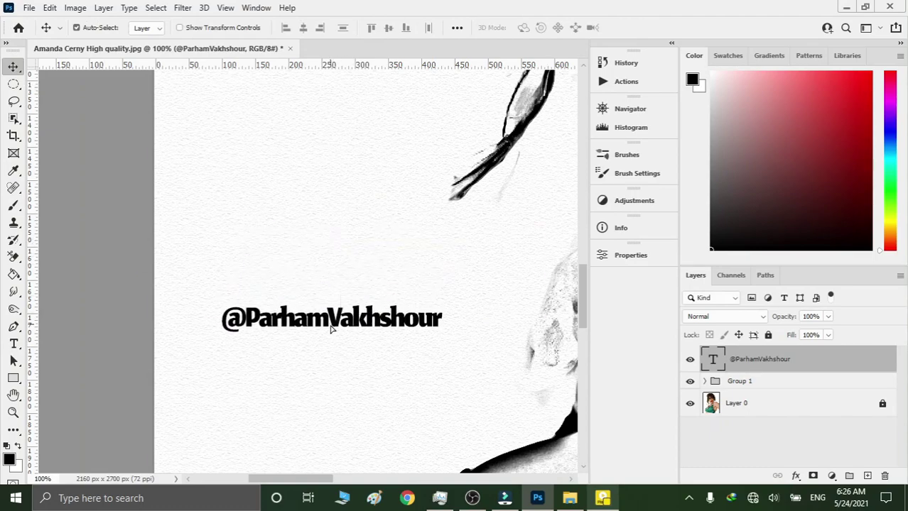
key("ctrl+0")
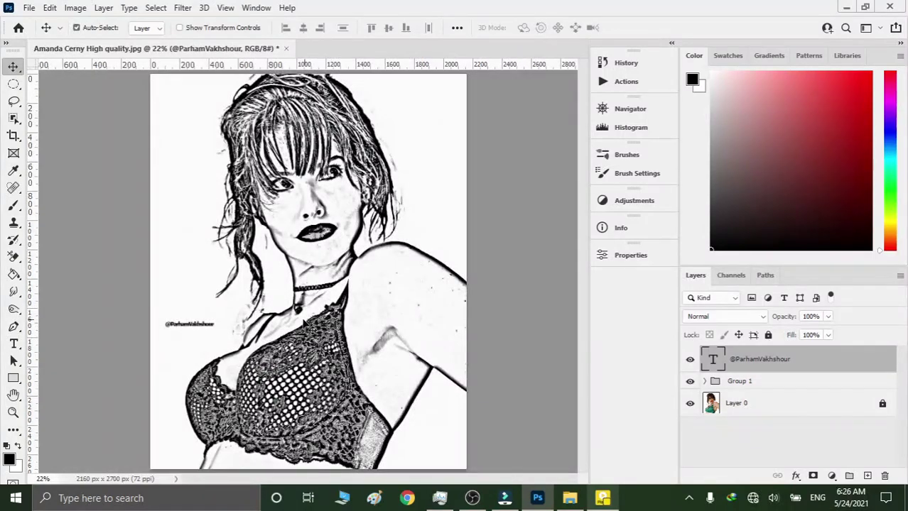
left_click_drag(190, 328, 185, 336)
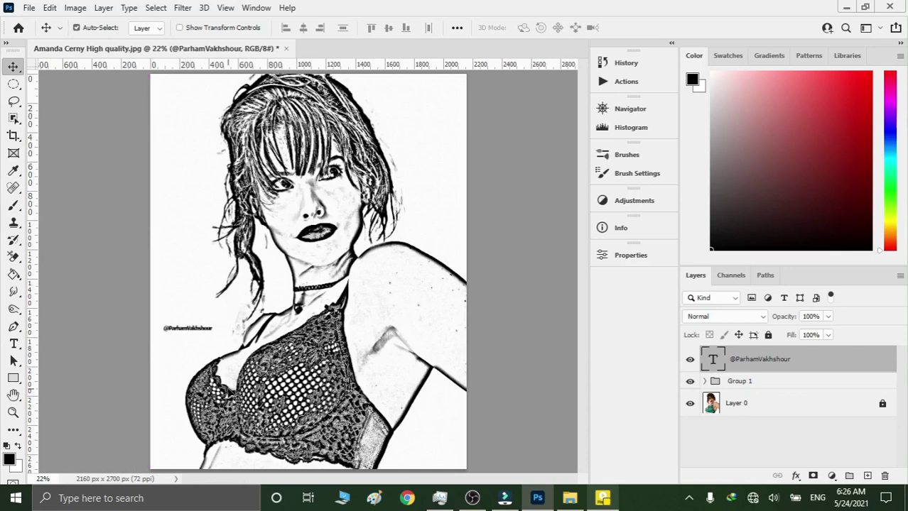
key("Down")
left_click(789, 420)
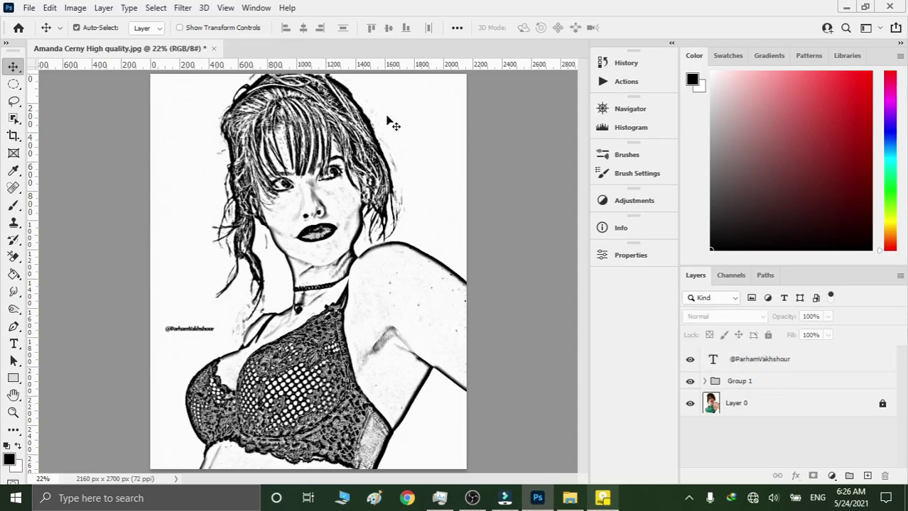